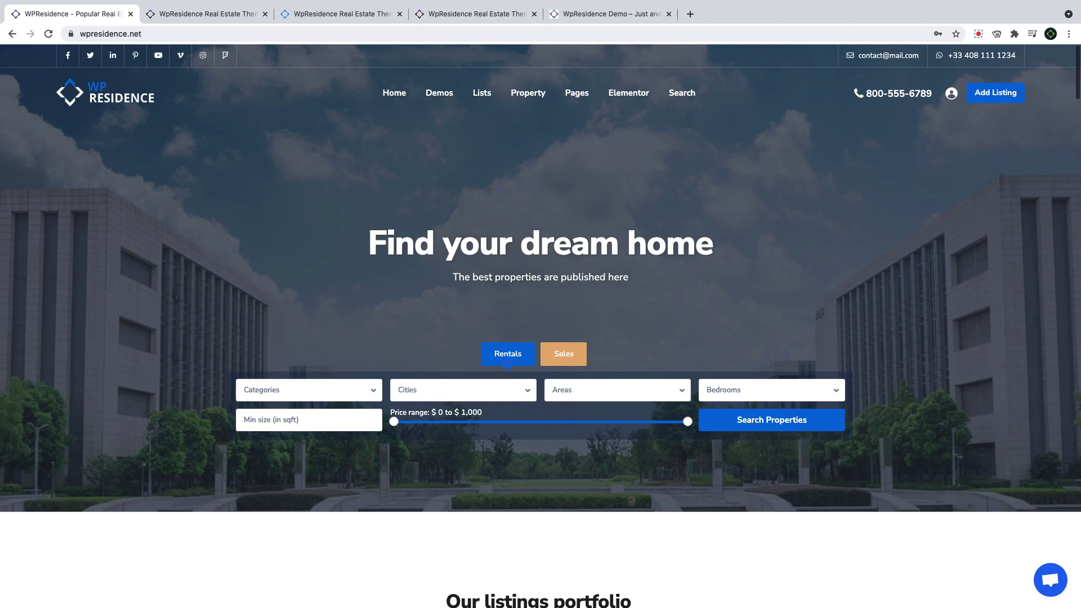
On the Miami demo, show the Rentals search form, check the Bathrooms list, and scroll to Explore our listings.
click(209, 14)
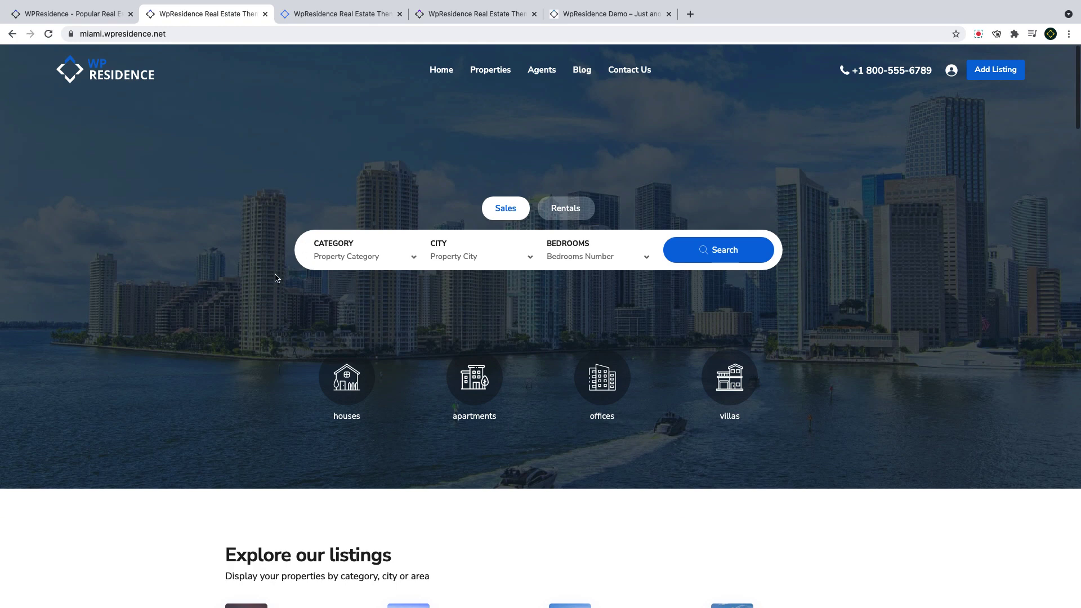
click(564, 210)
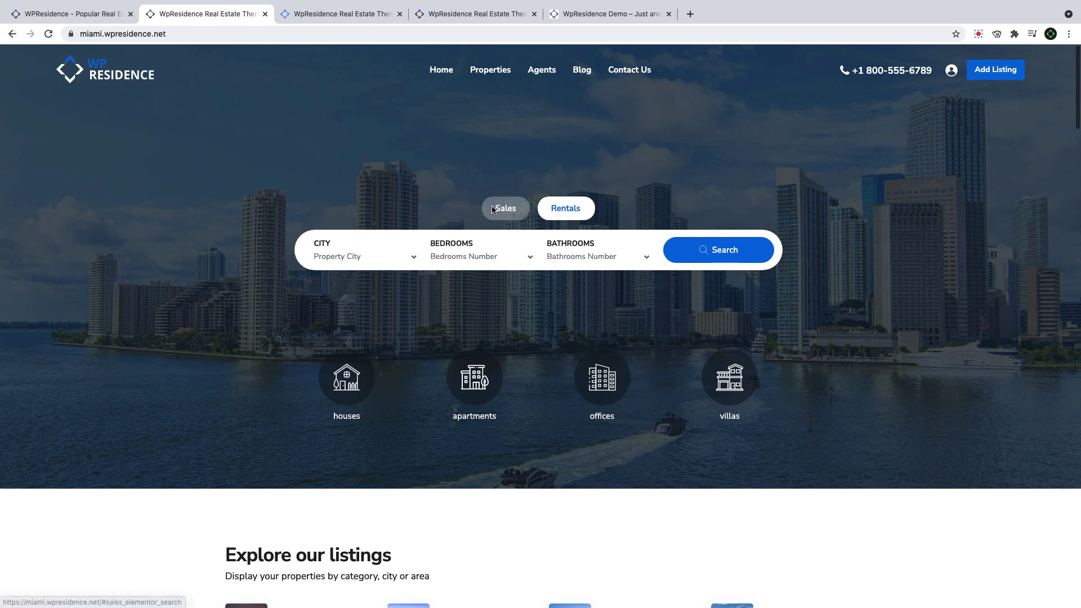
click(565, 262)
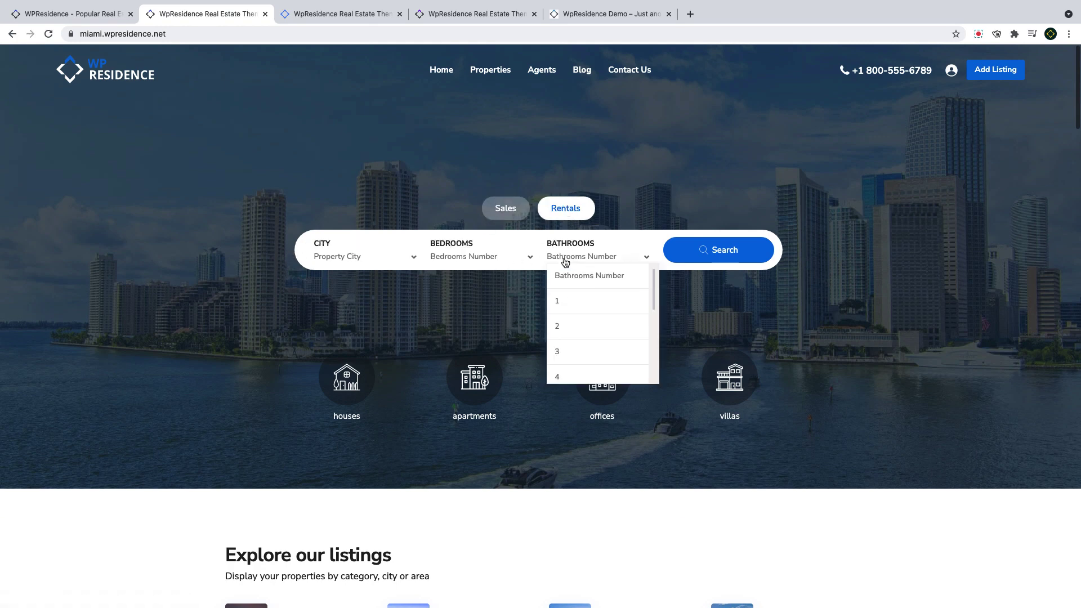
click(565, 261)
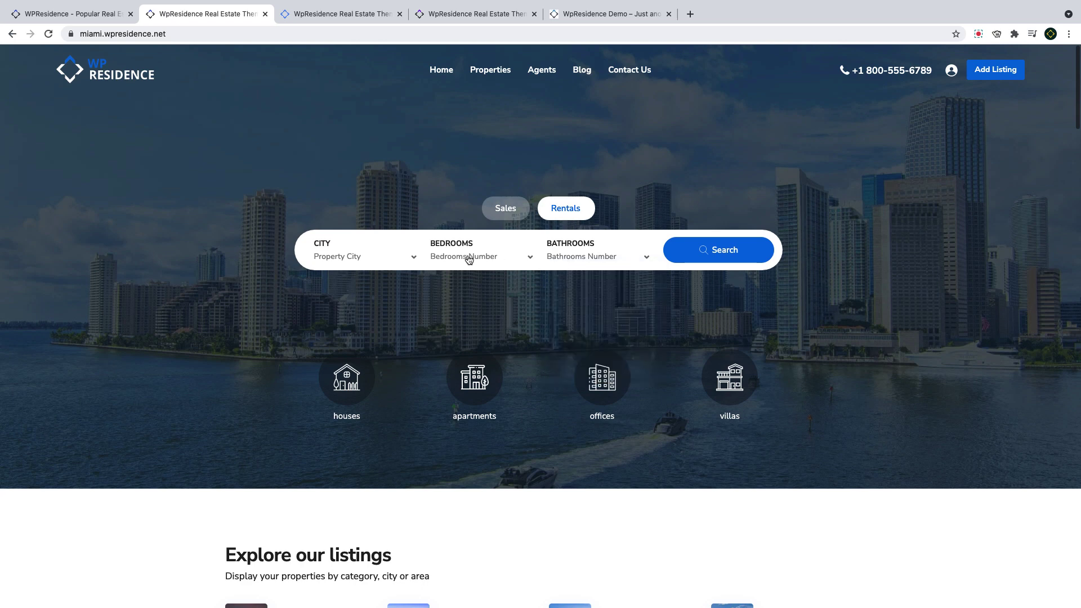
scroll(471, 259, down, 1)
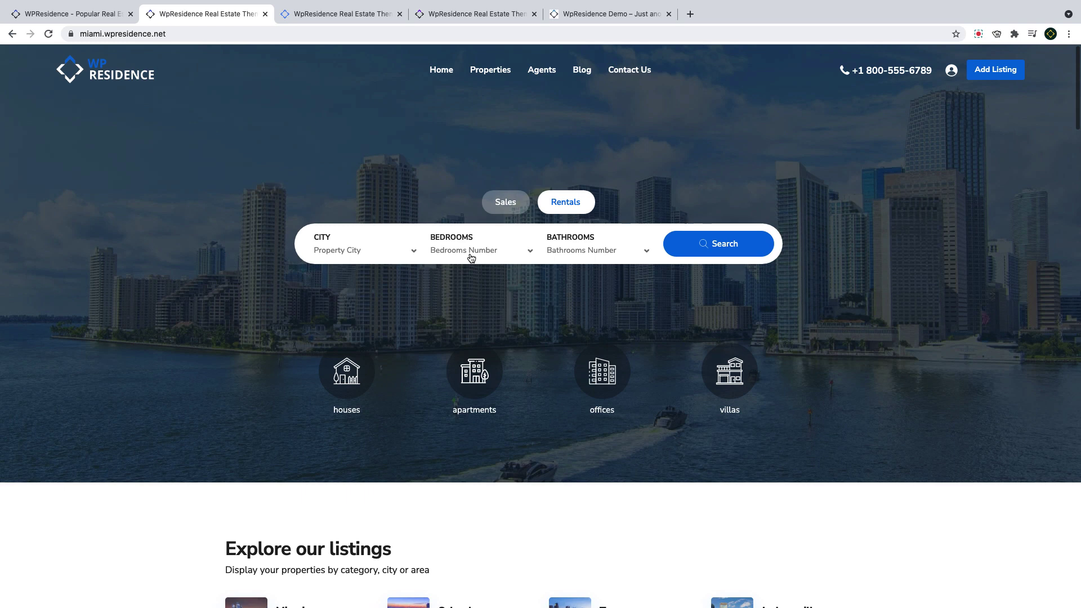
scroll(470, 258, down, 5)
scroll(471, 258, up, 1)
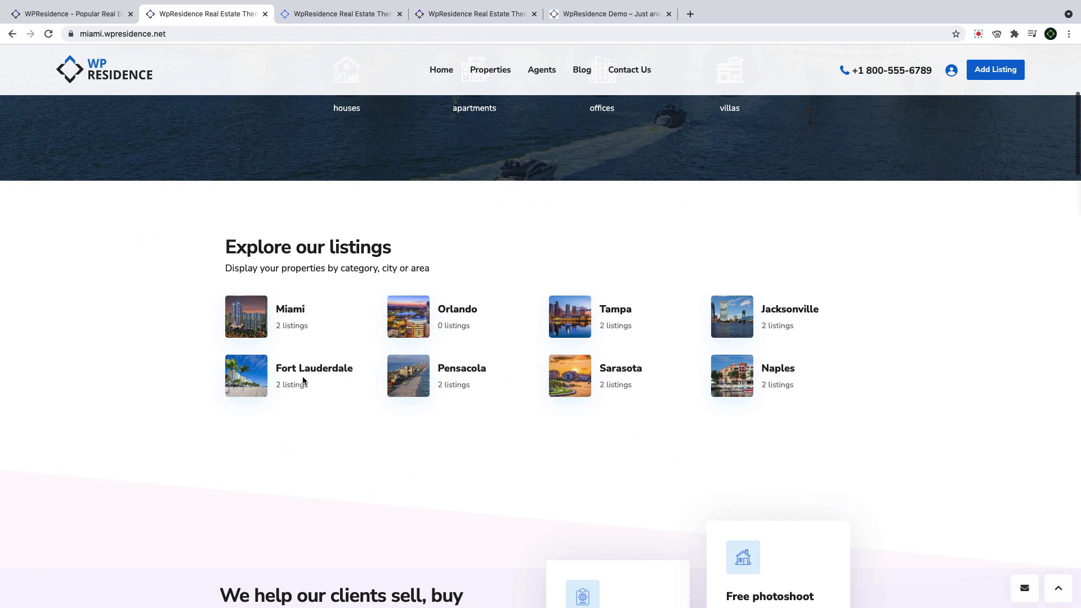
Scroll through the Toronto demo homepage, then scroll through the Miami demo again.
click(341, 14)
scroll(251, 307, down, 5)
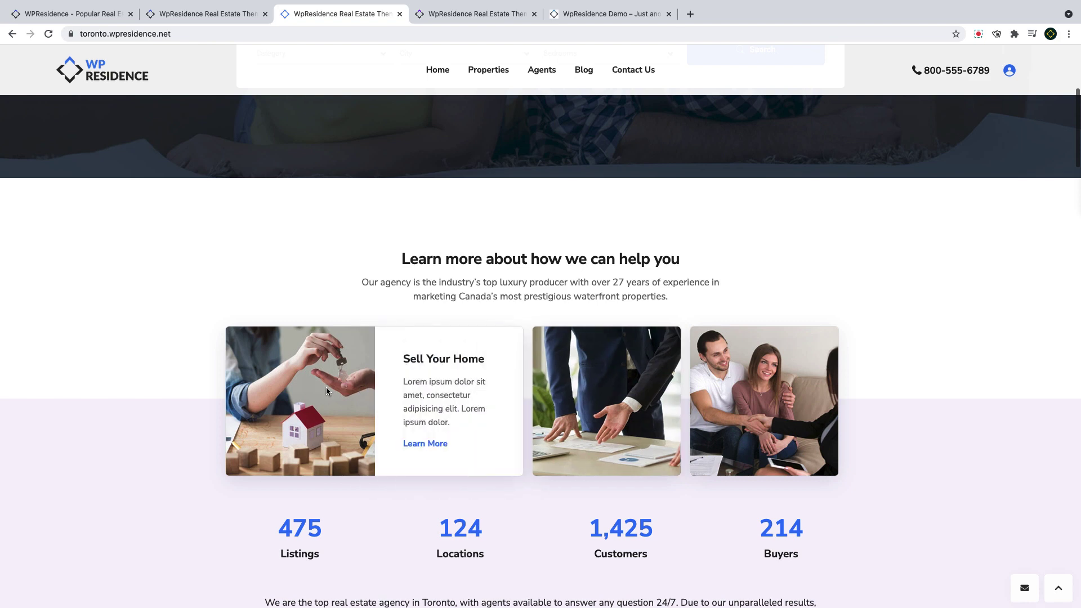
scroll(324, 388, up, 5)
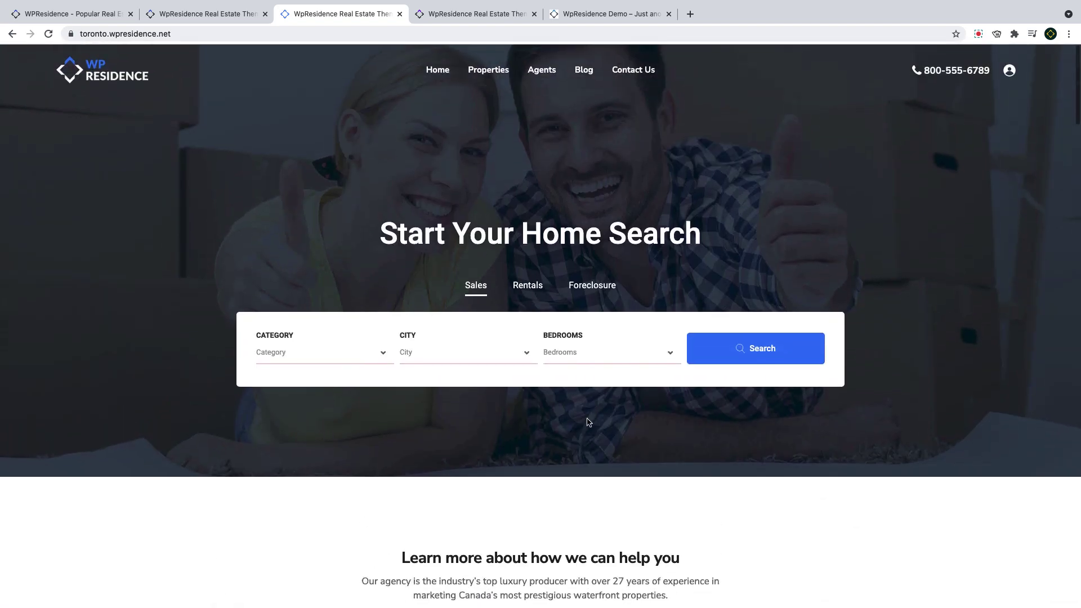
key(ctrl+shift+Tab)
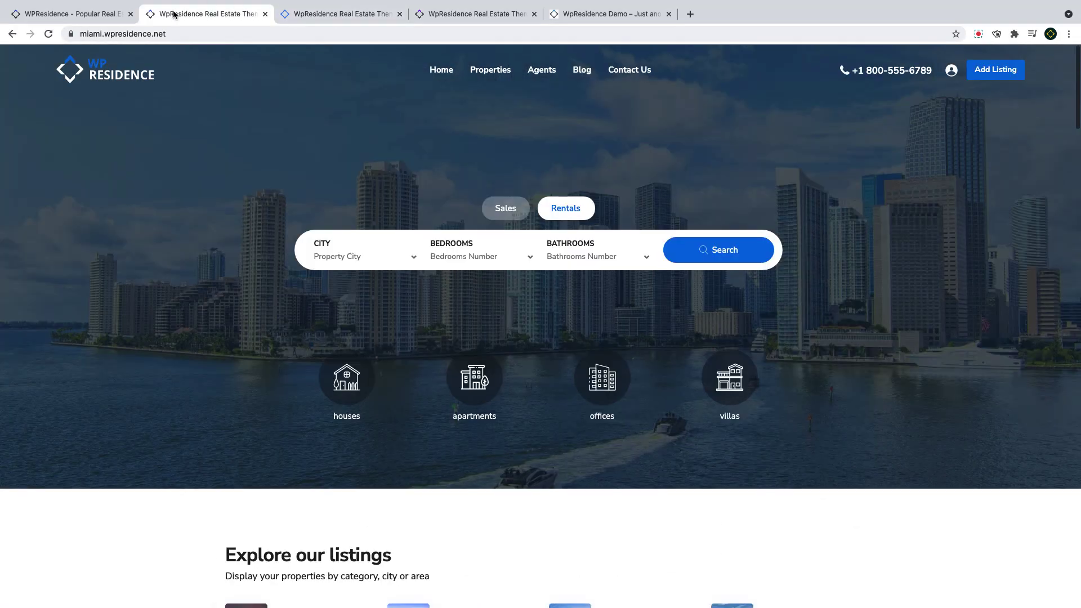
scroll(257, 139, down, 5)
scroll(256, 139, down, 3)
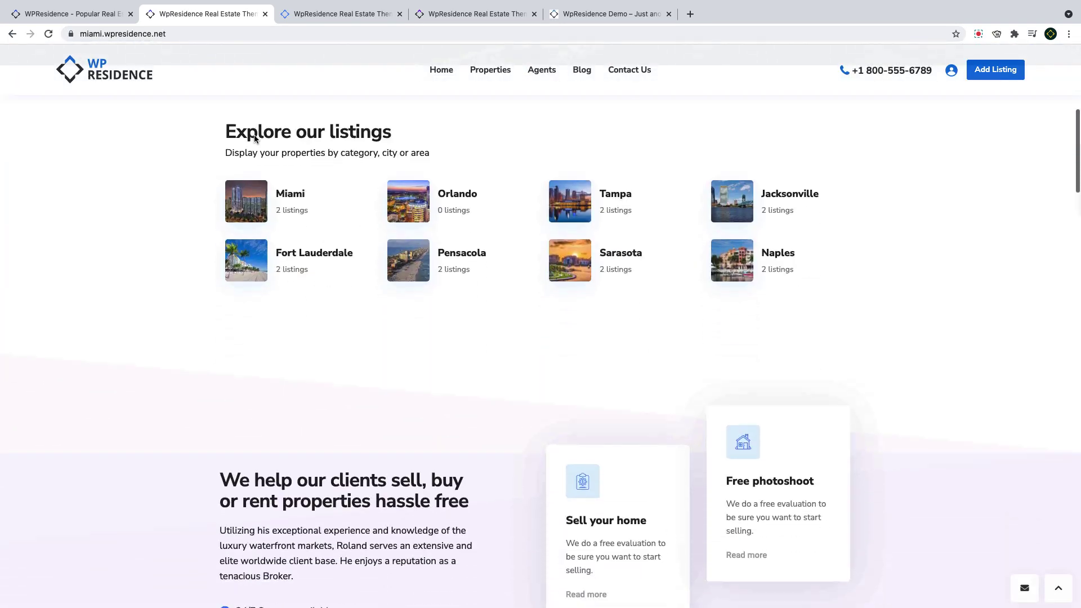
scroll(256, 139, up, 10)
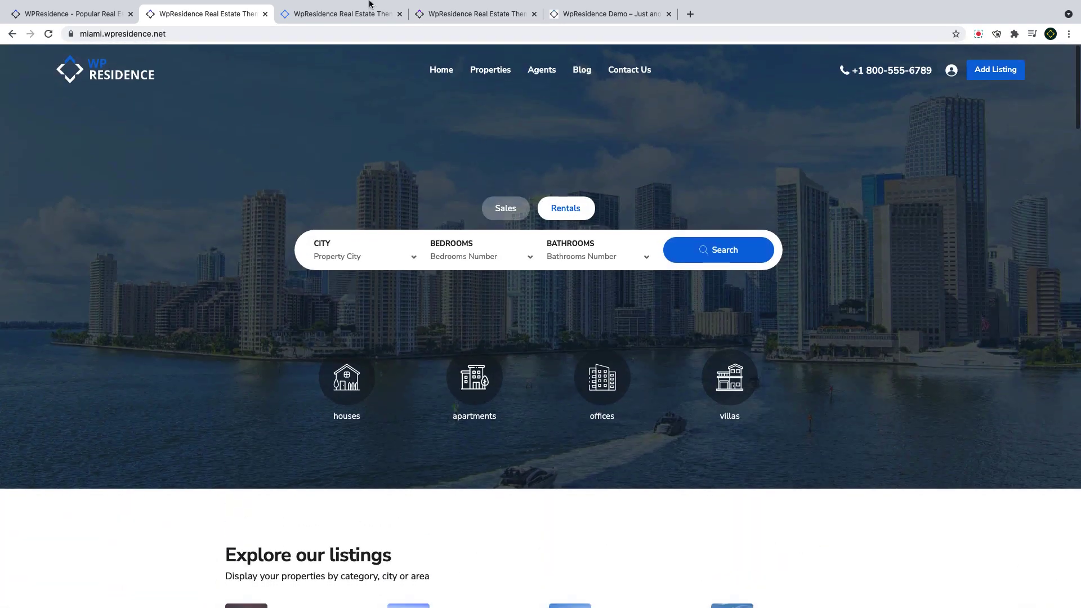
Browse the Toronto, Mumbai and Rome demo homepages, scrolling each down and back up.
click(327, 15)
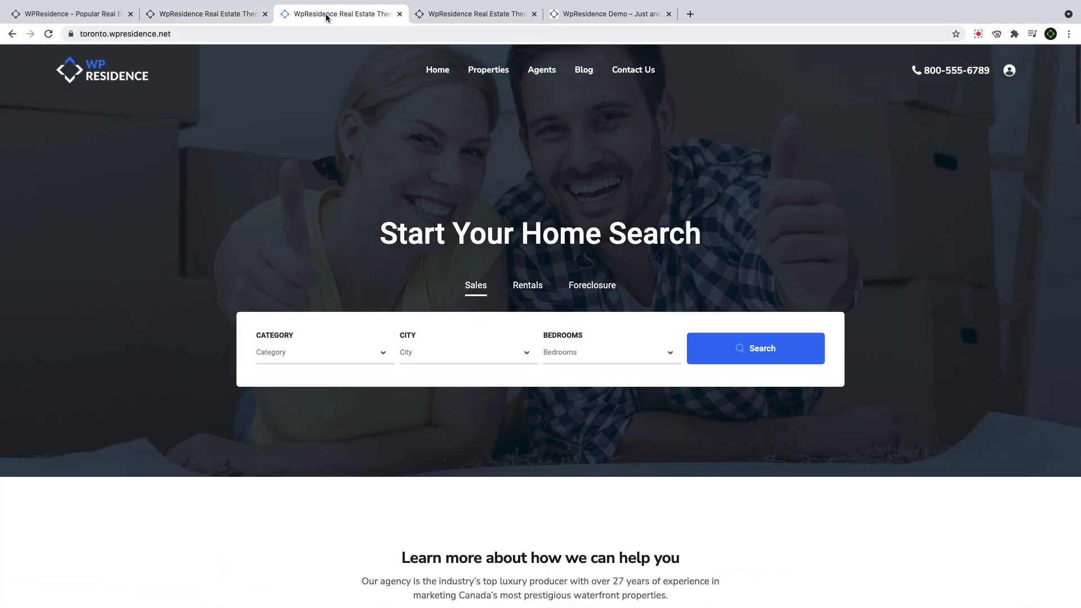
scroll(314, 188, down, 5)
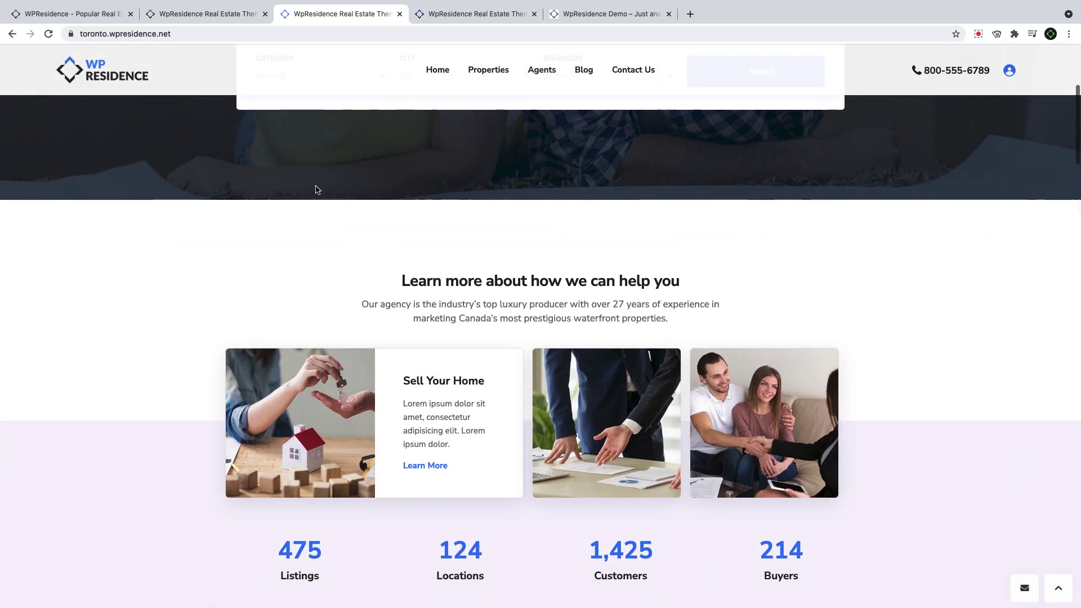
scroll(315, 189, up, 4)
scroll(317, 190, up, 2)
click(474, 14)
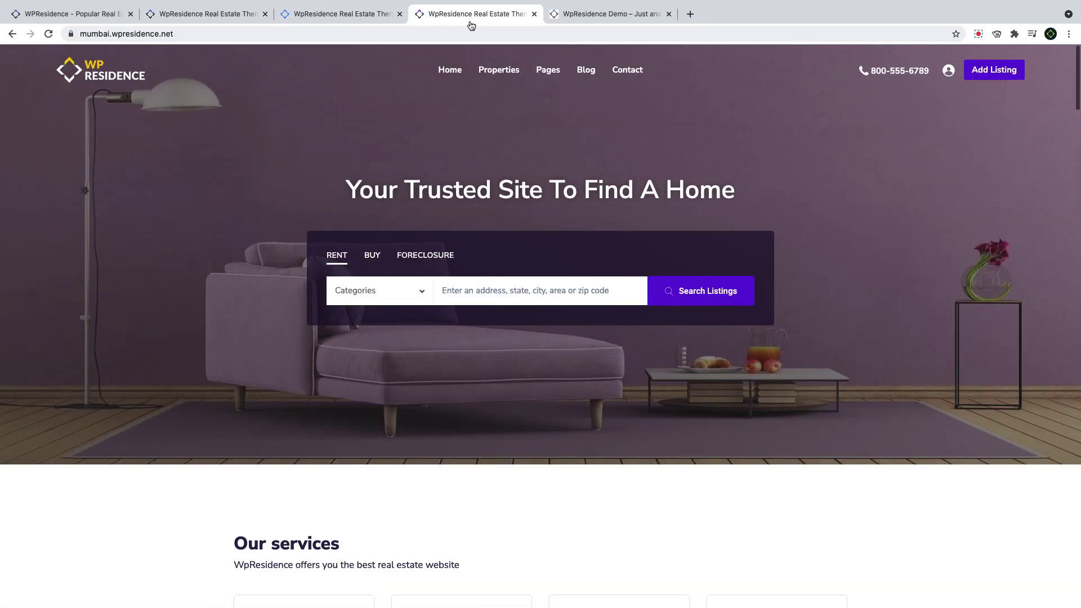
scroll(318, 184, down, 7)
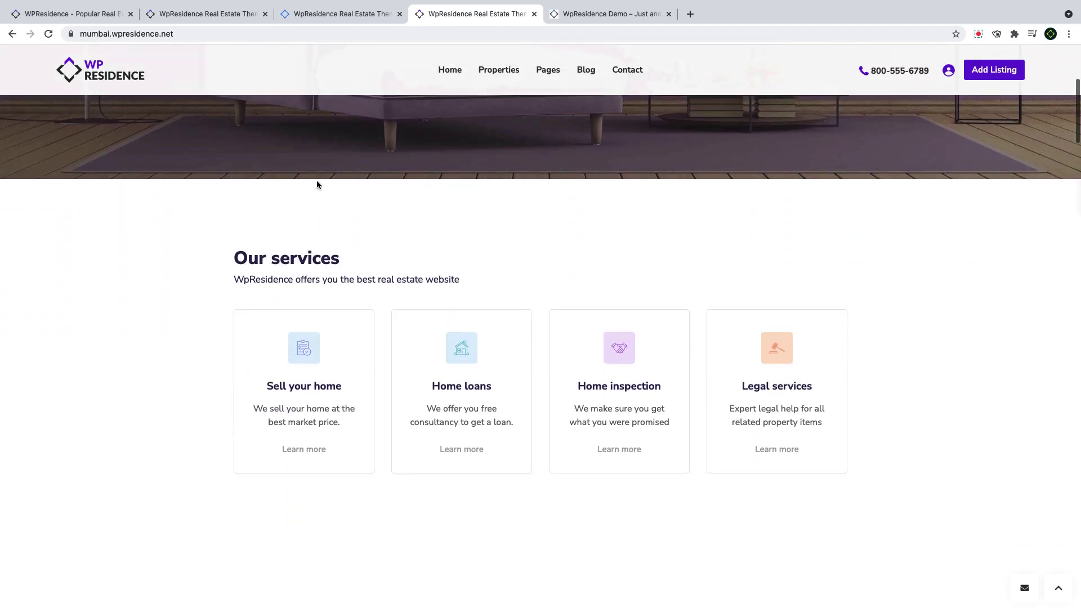
scroll(318, 179, up, 8)
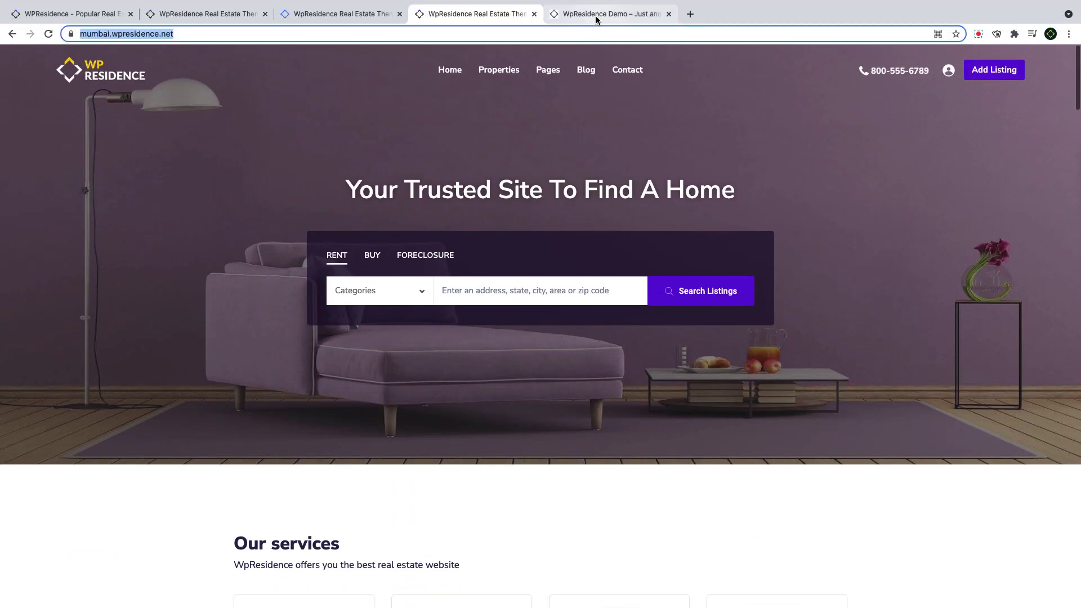
click(596, 17)
scroll(561, 195, down, 8)
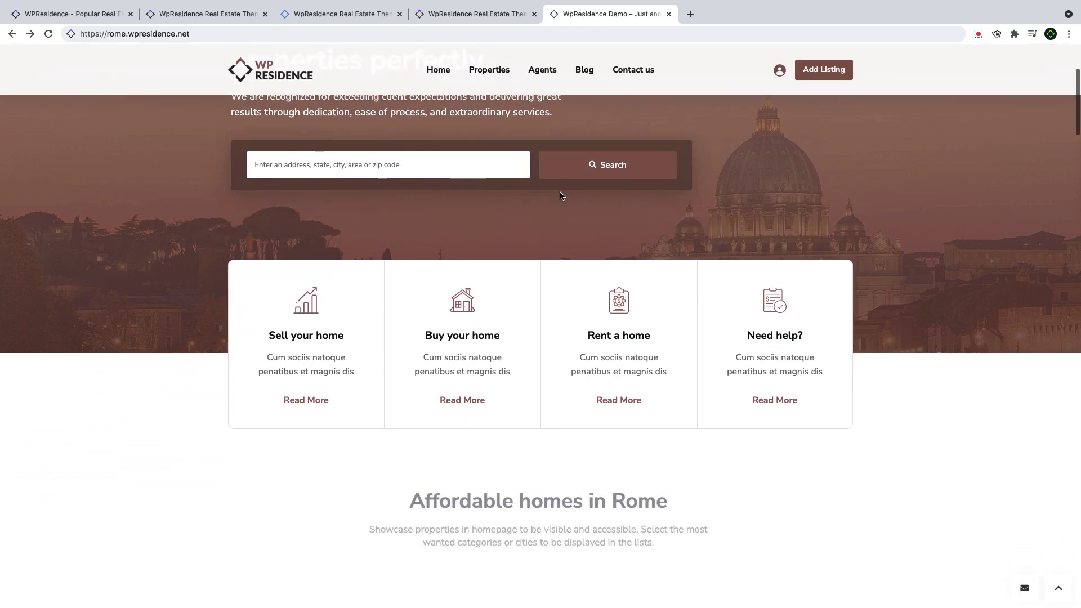
scroll(560, 196, up, 10)
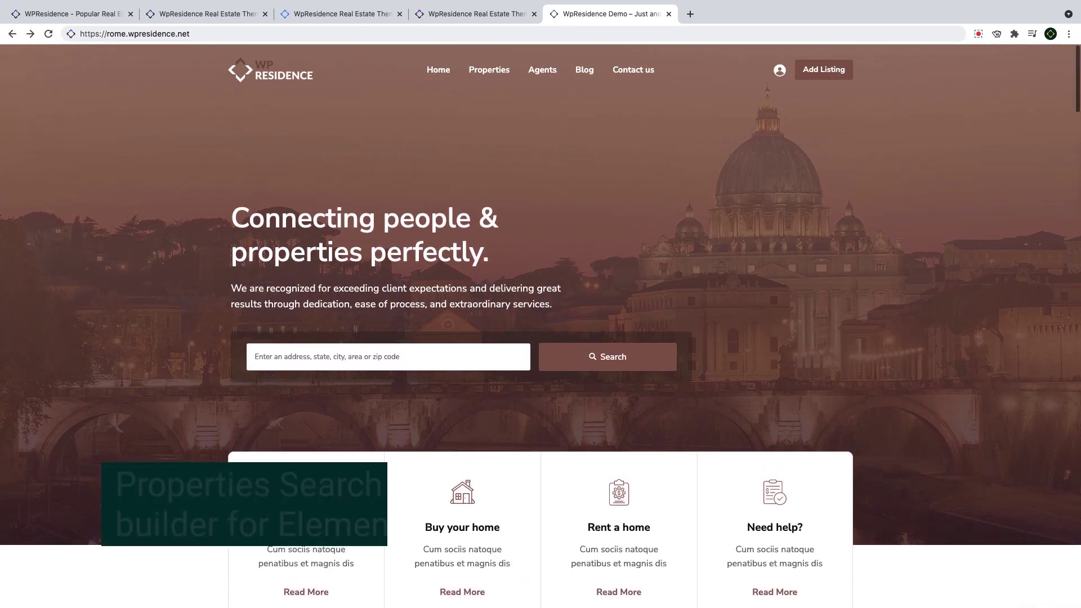
On the Miami demo, try the Sales search with its city list, then return to Rentals.
key(ctrl+2)
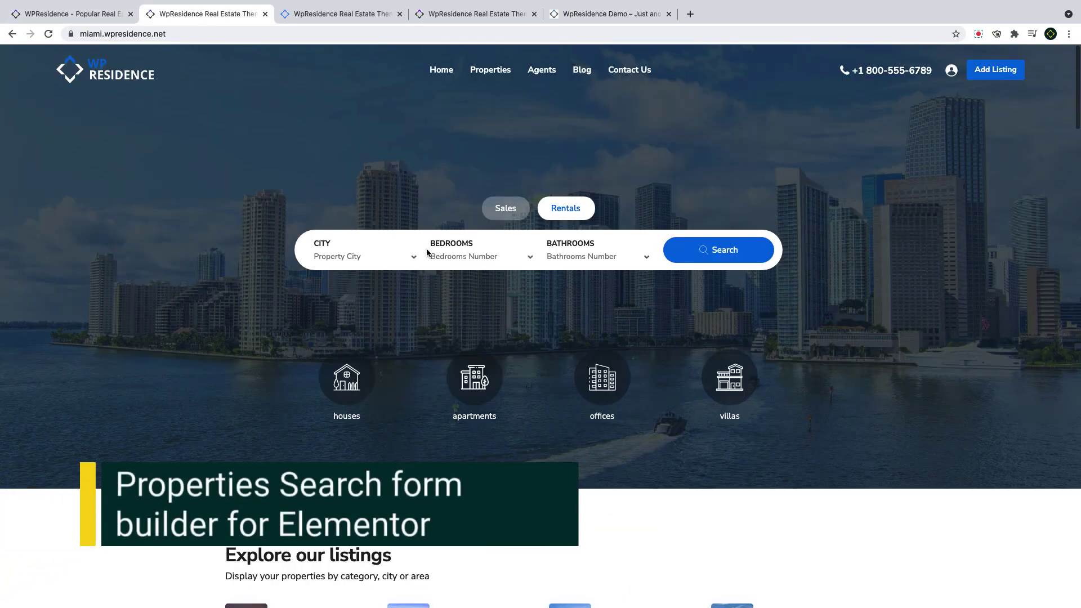
click(497, 211)
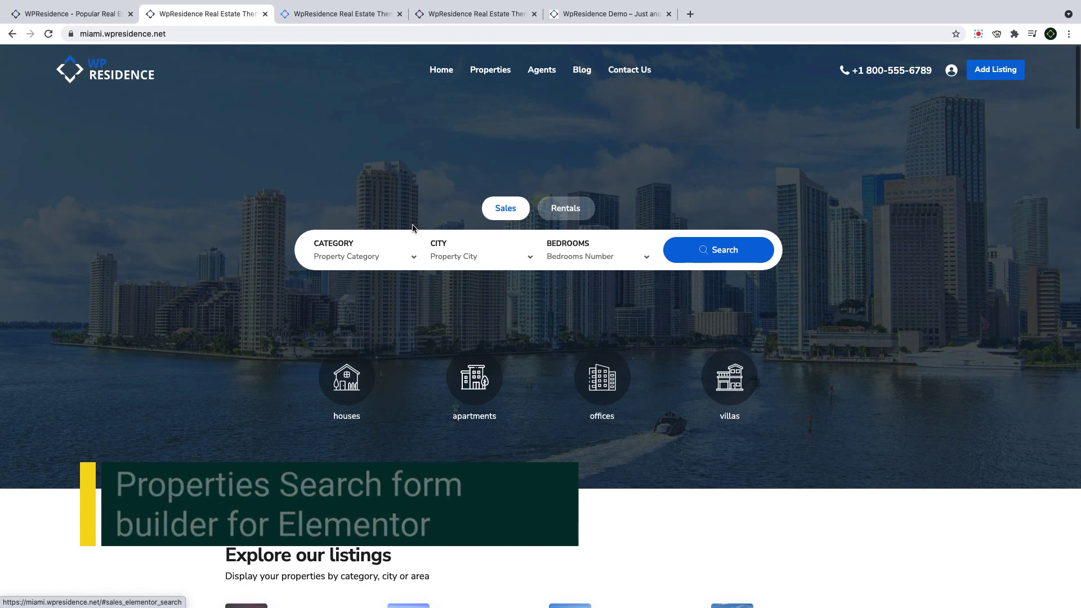
click(467, 258)
click(468, 258)
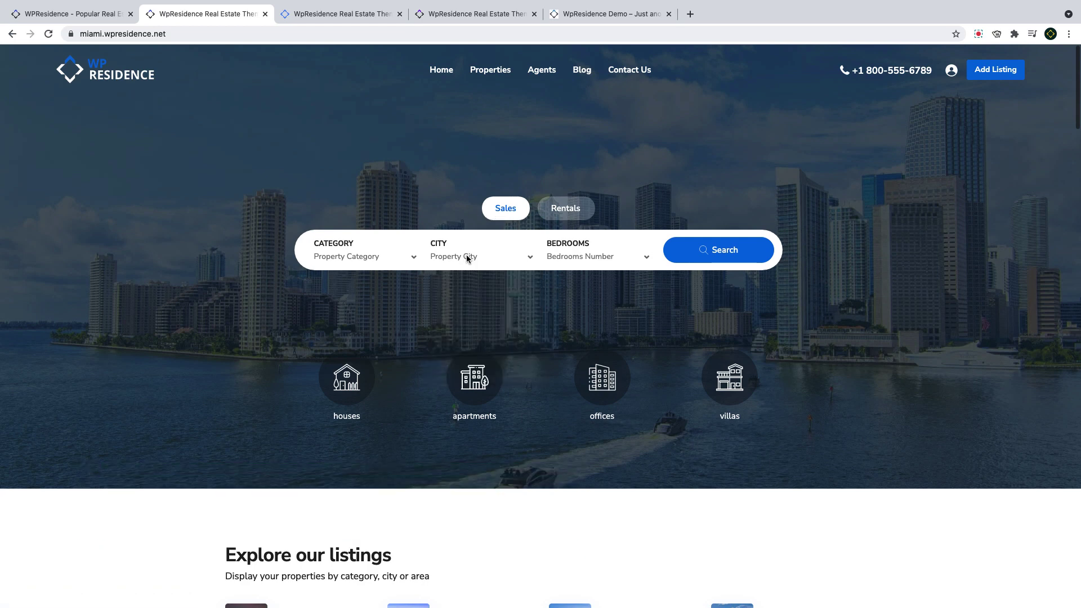
click(562, 210)
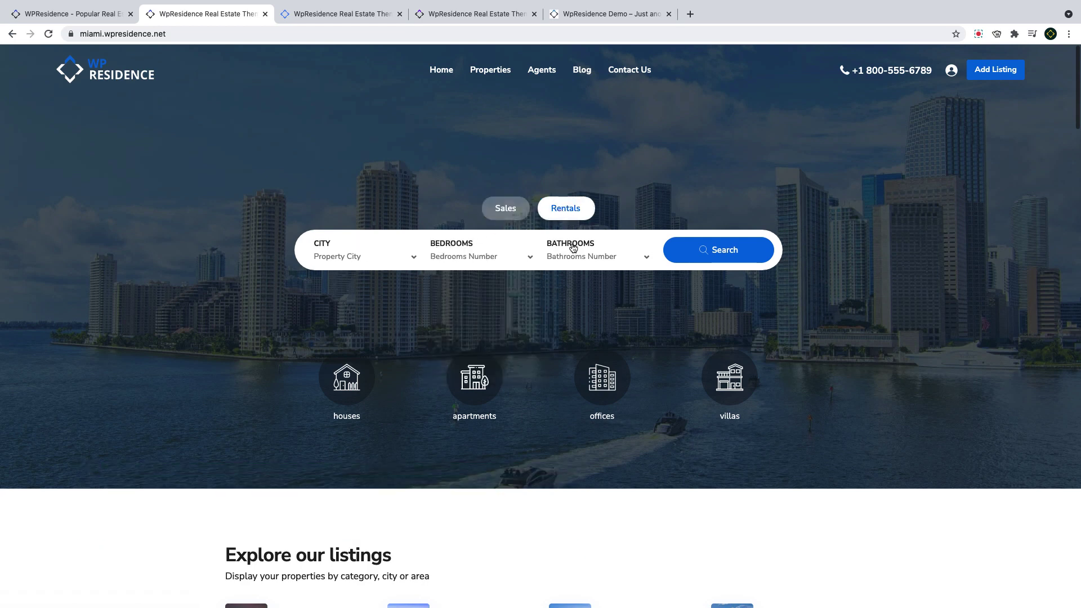
On the Toronto demo, try the Rentals and Foreclosure searches and check the Neighborhood list.
click(340, 16)
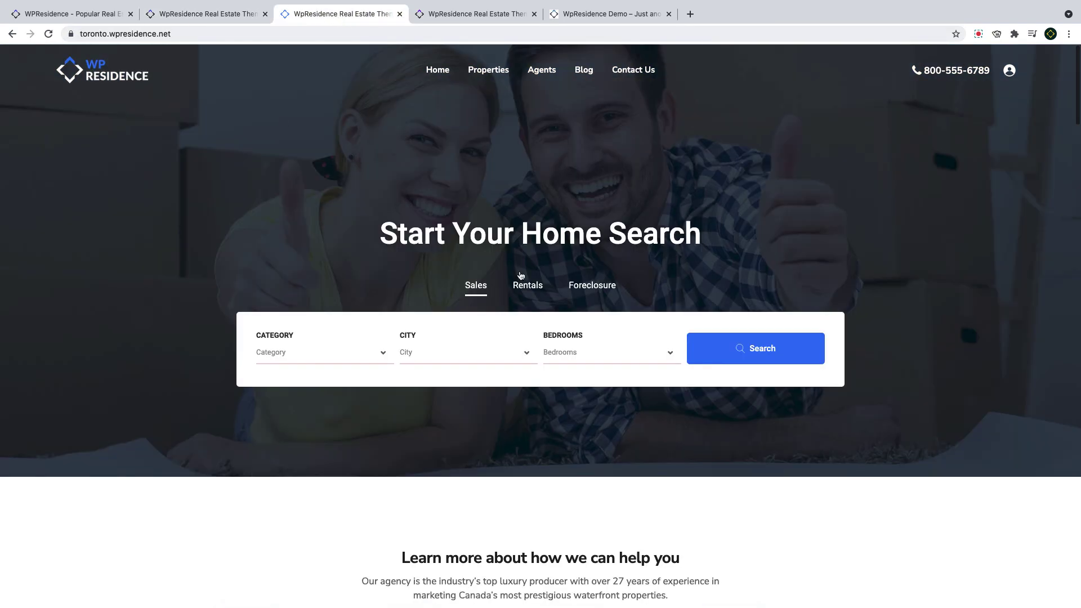
click(524, 289)
click(593, 289)
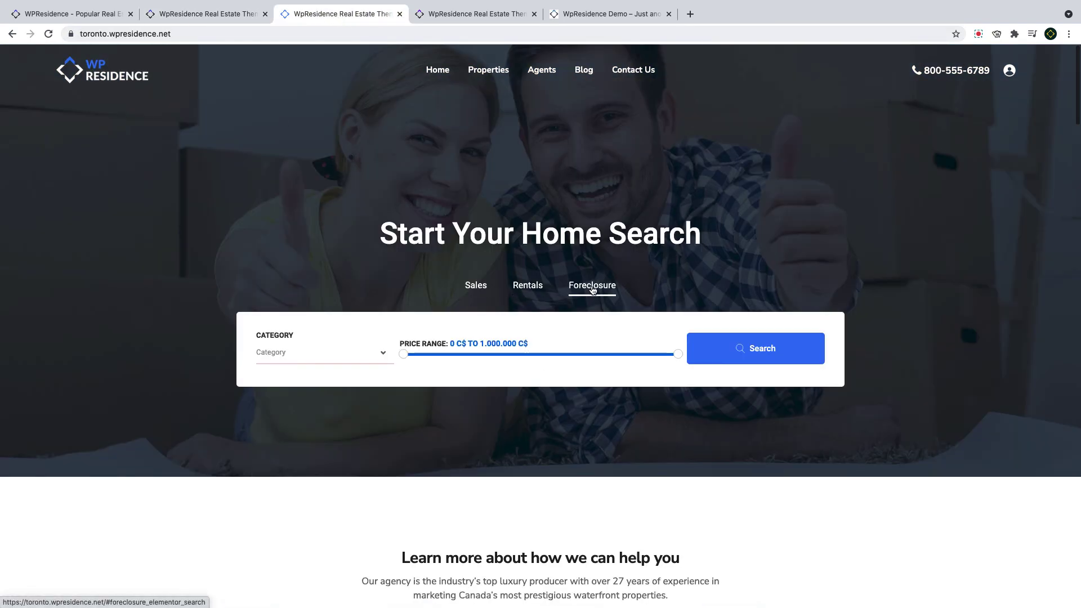
click(525, 286)
click(437, 355)
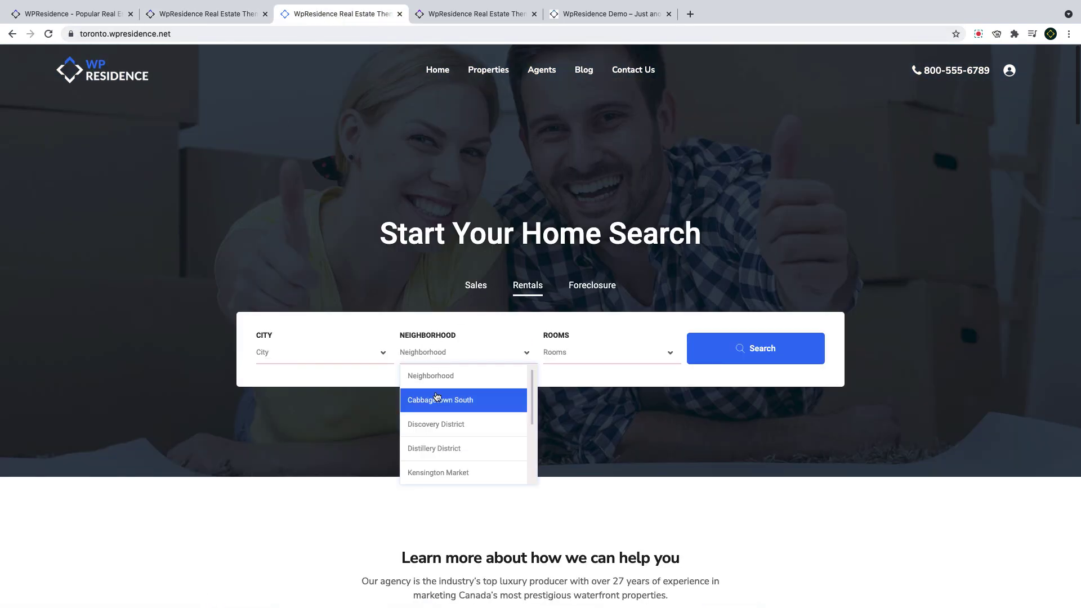
click(442, 355)
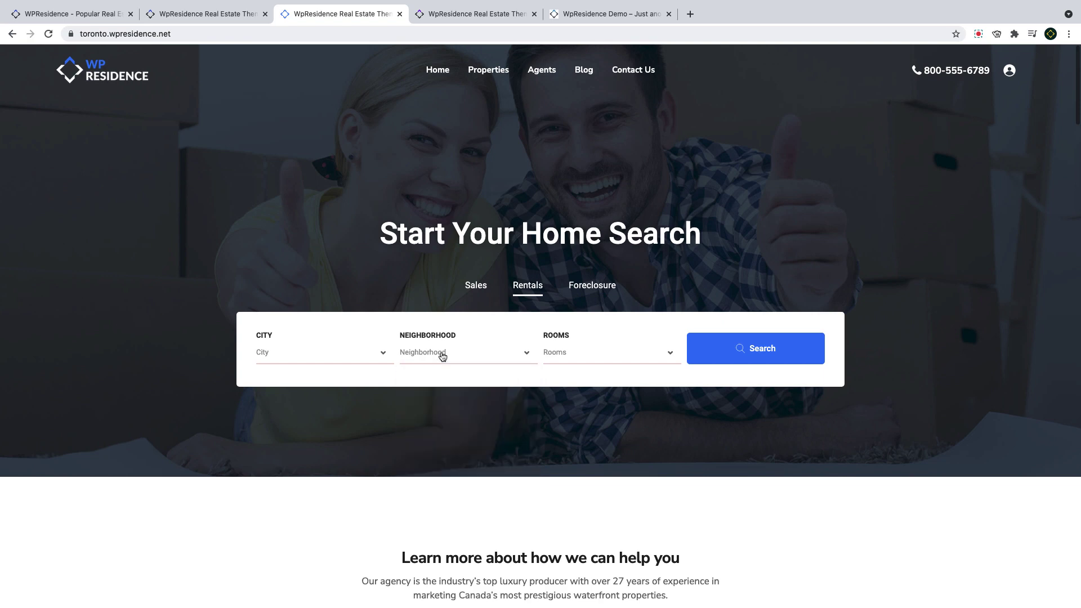
On the Mumbai demo, try the BUY and RENT search tabs and the Categories list.
click(485, 15)
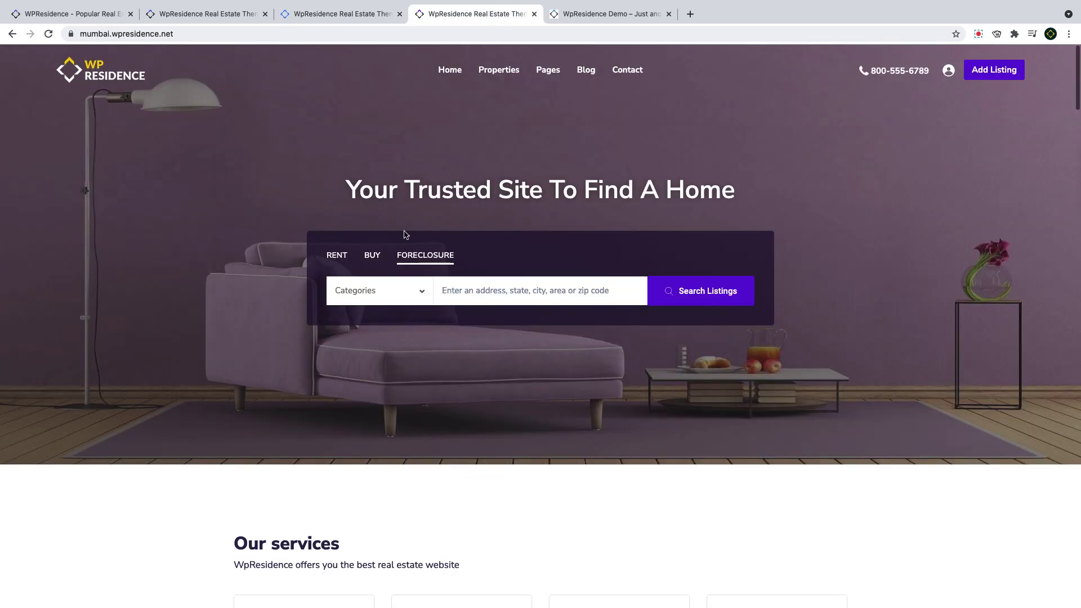
click(372, 258)
click(336, 258)
click(409, 295)
click(409, 295)
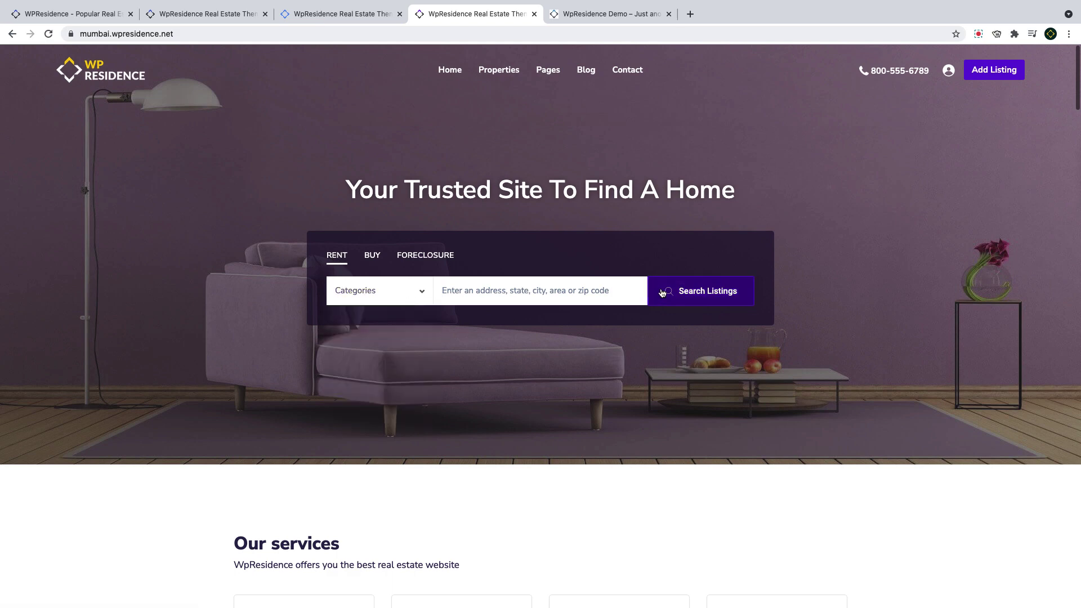
click(593, 15)
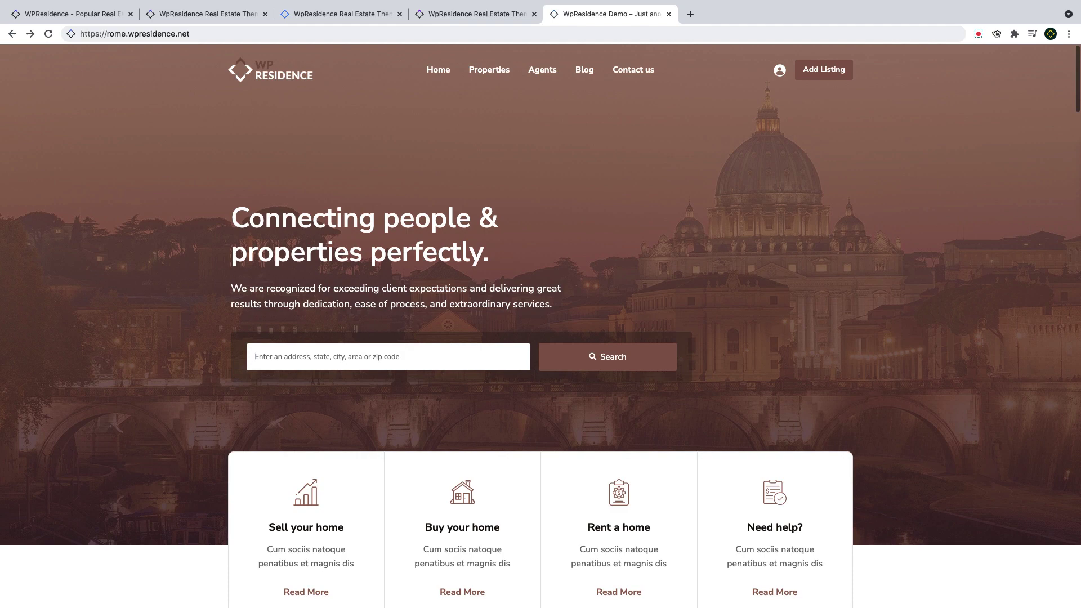
In Elementor, collapse the Basic, Pro and General widget groups and select the Miami homepage's search form.
click(203, 14)
click(169, 126)
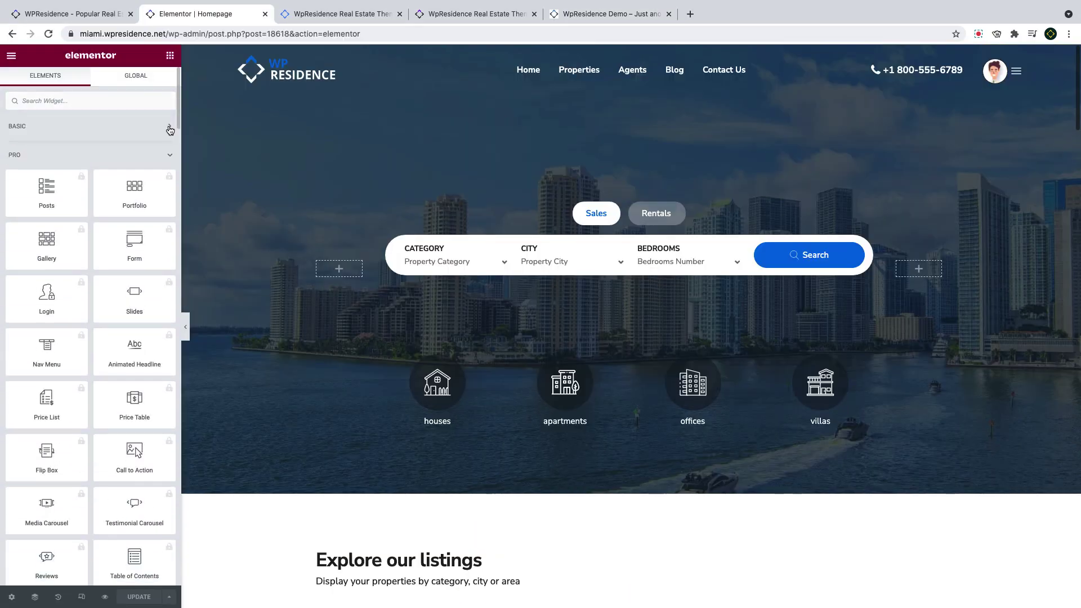
click(169, 156)
click(169, 183)
scroll(161, 252, down, 1)
scroll(161, 252, down, 3)
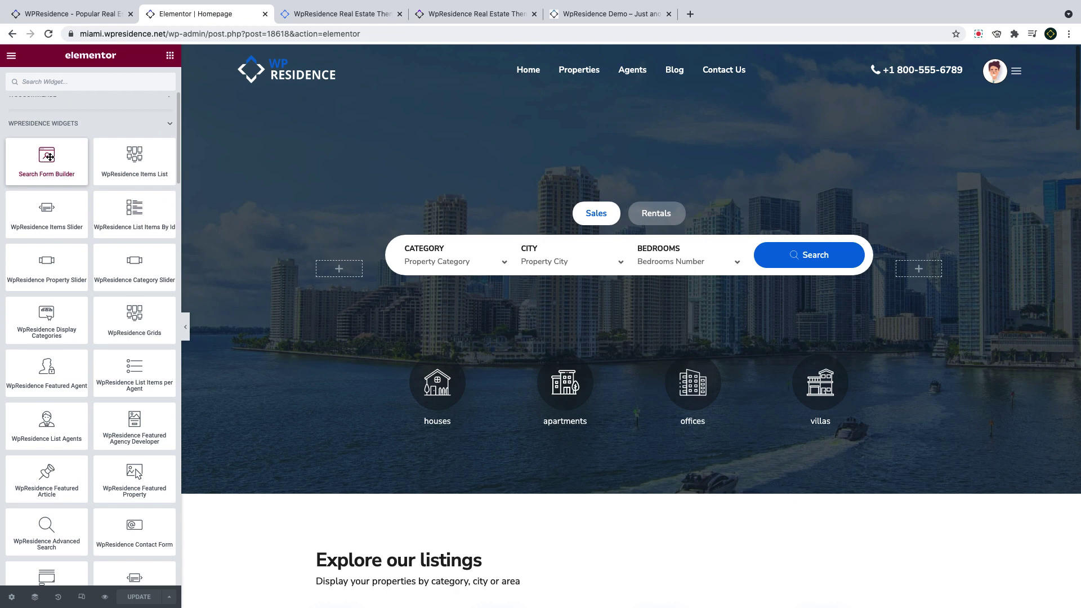
click(478, 248)
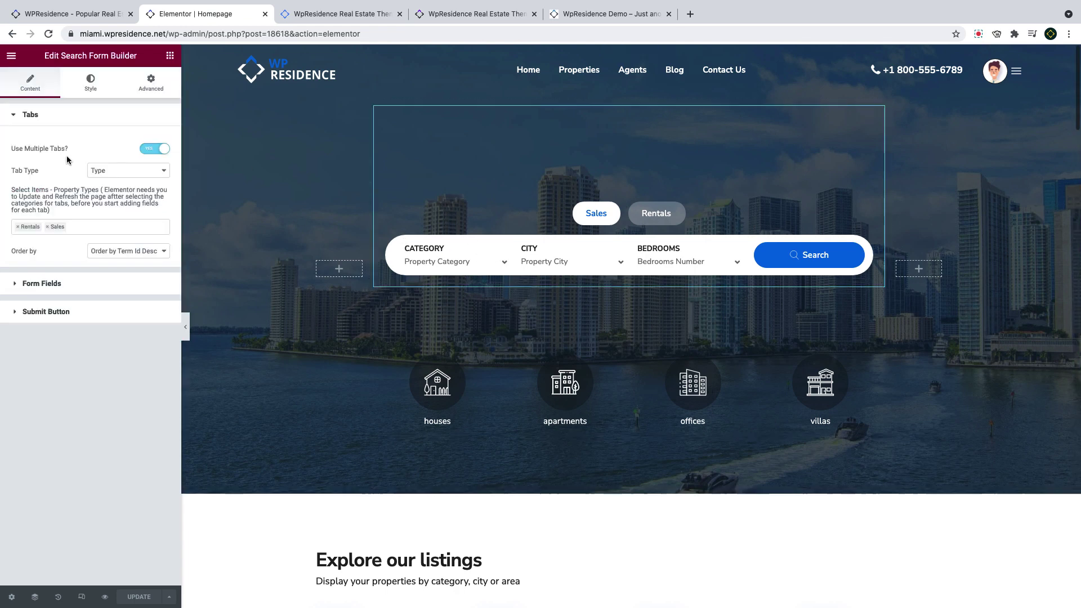
drag(76, 151, 11, 150)
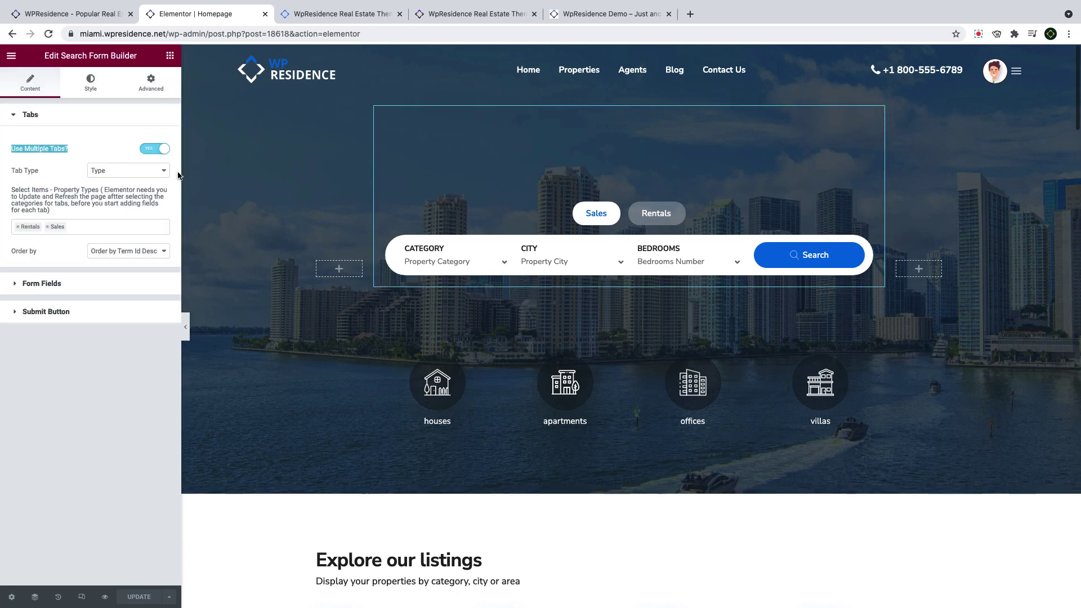
click(163, 150)
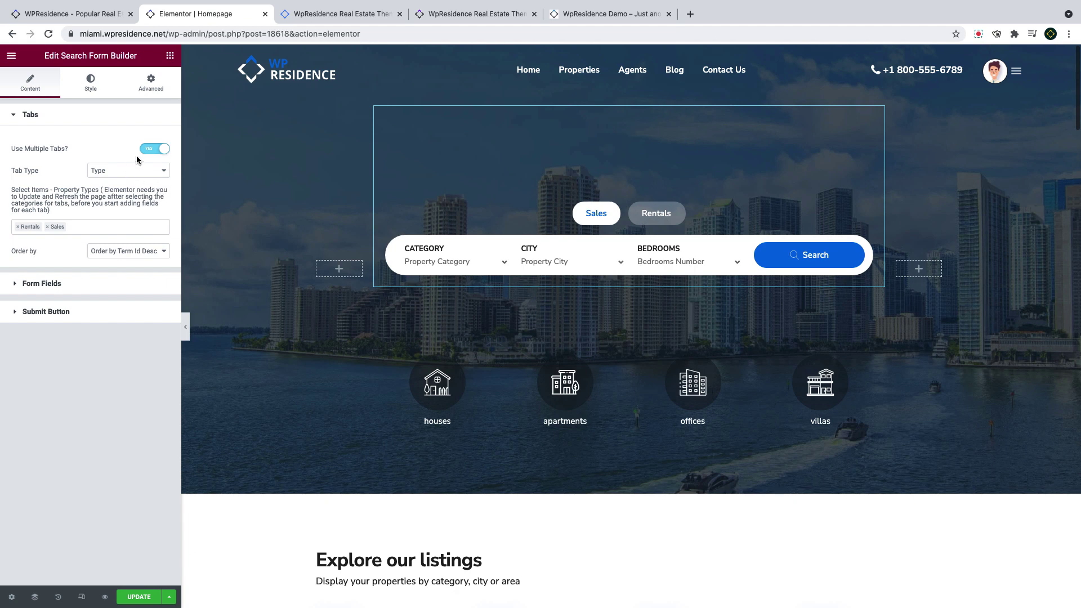
click(121, 172)
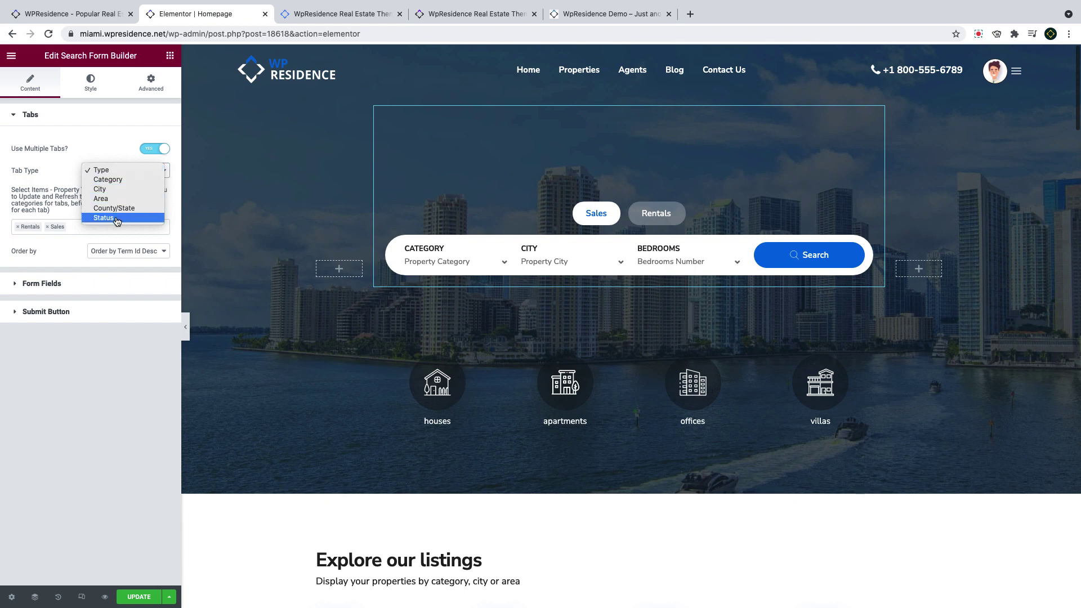
click(114, 170)
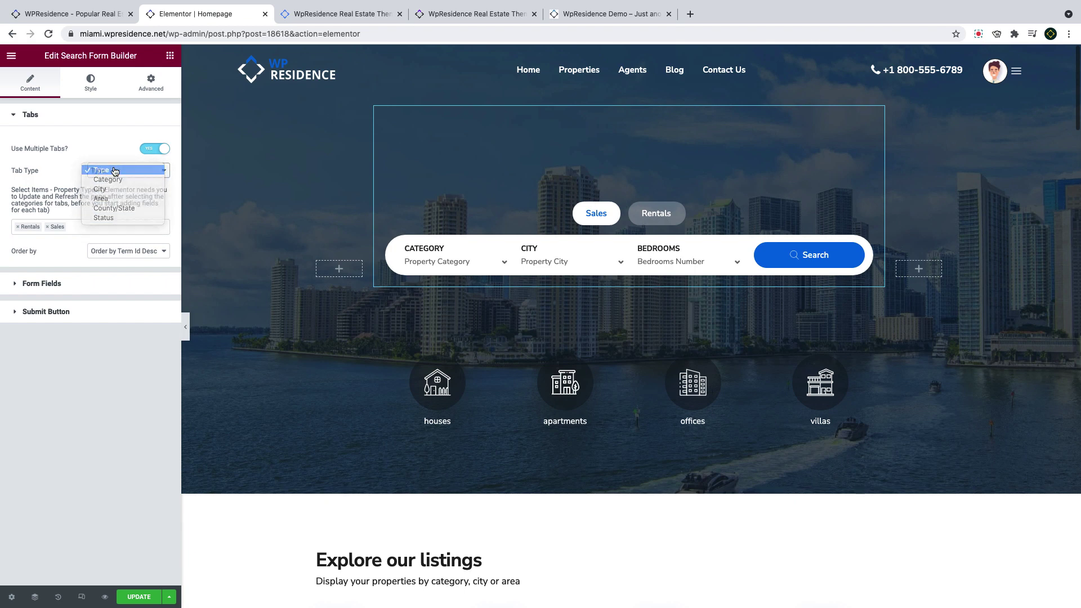
click(85, 228)
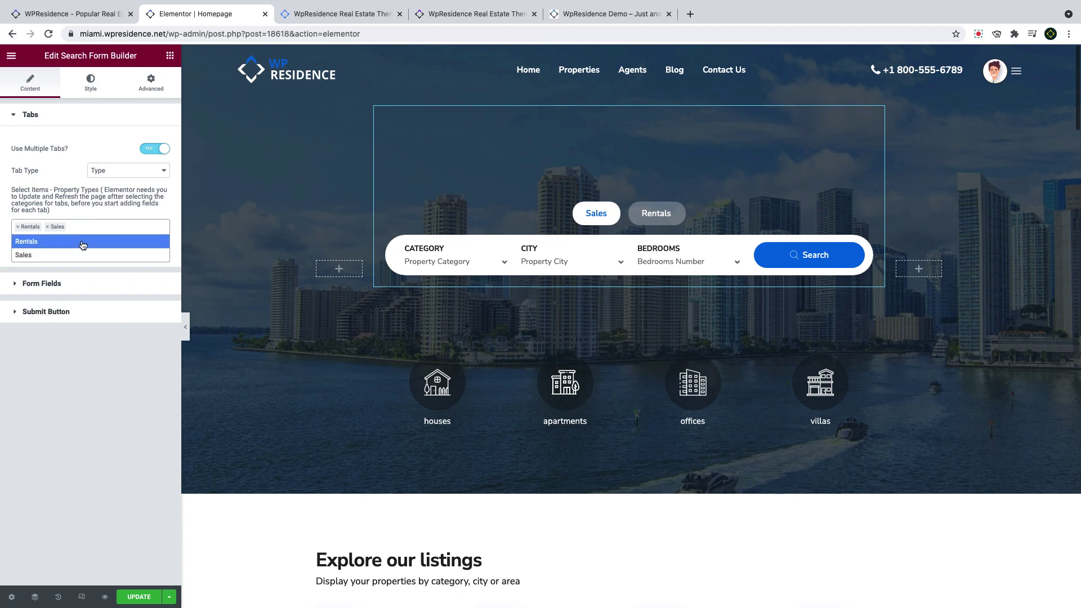
click(98, 222)
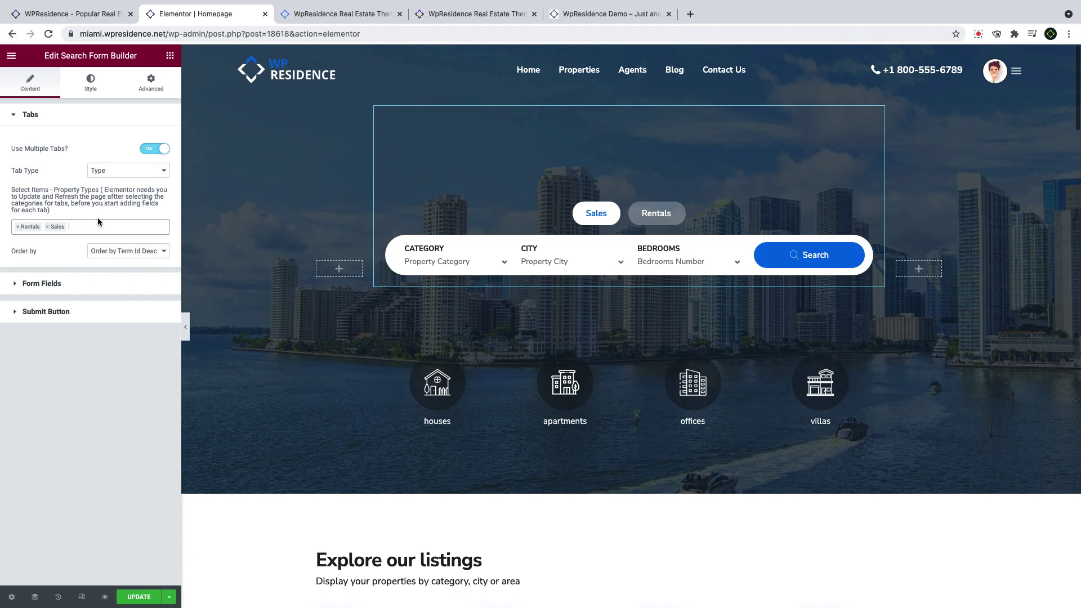
click(107, 251)
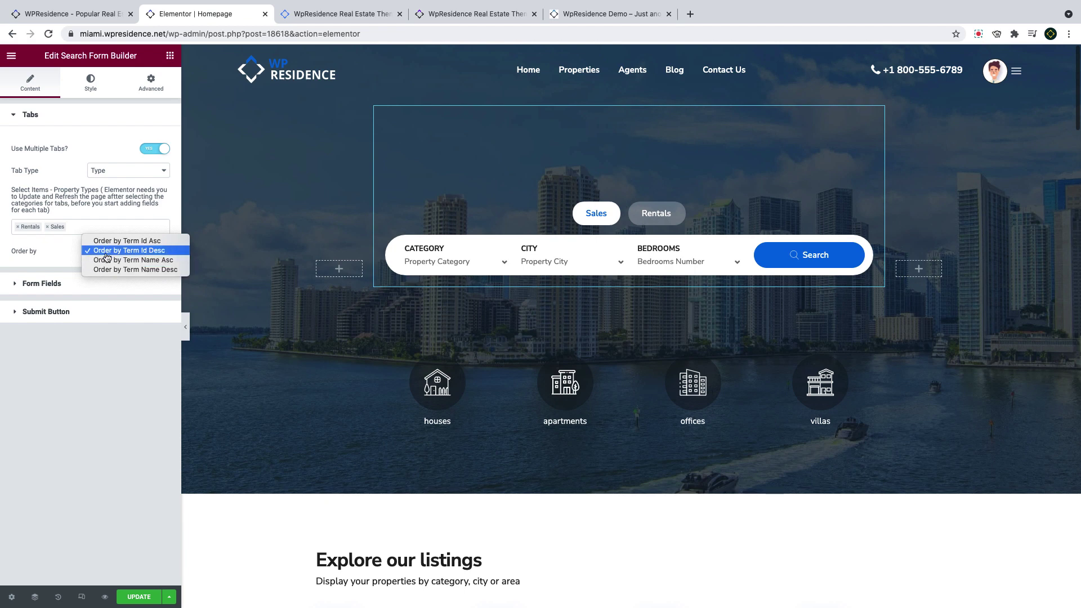
click(107, 251)
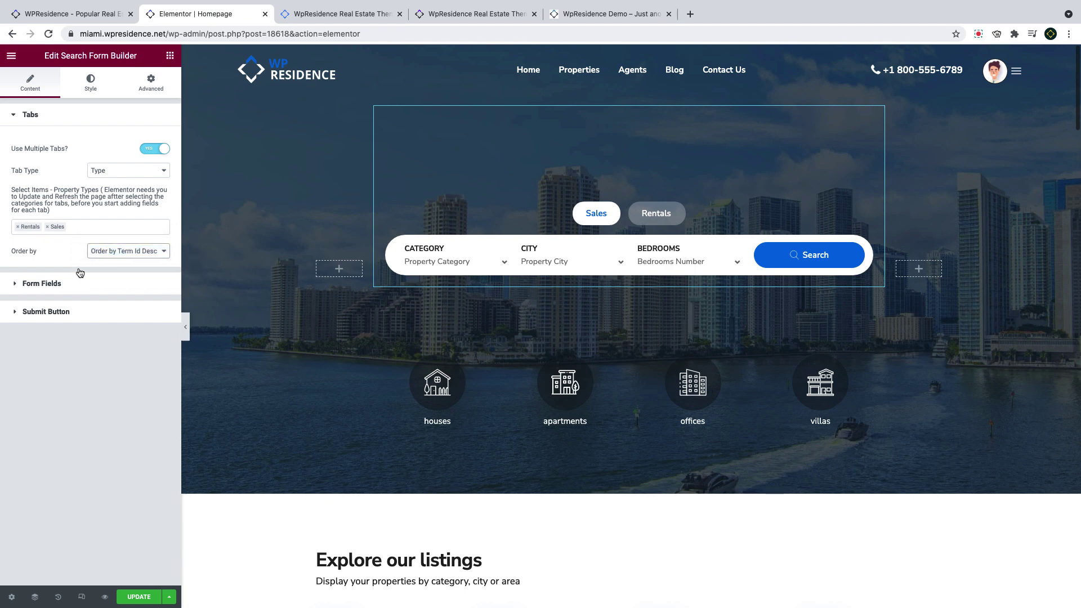
Review the first City field: cities, like comparison, 'Property City' placeholder, Rentals tab.
click(52, 285)
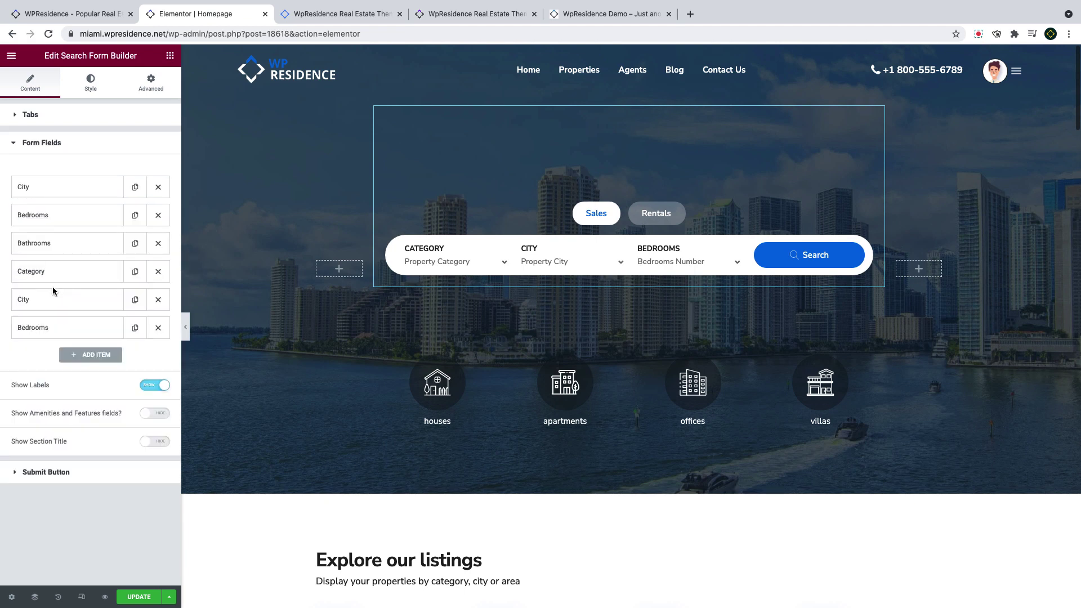
click(62, 192)
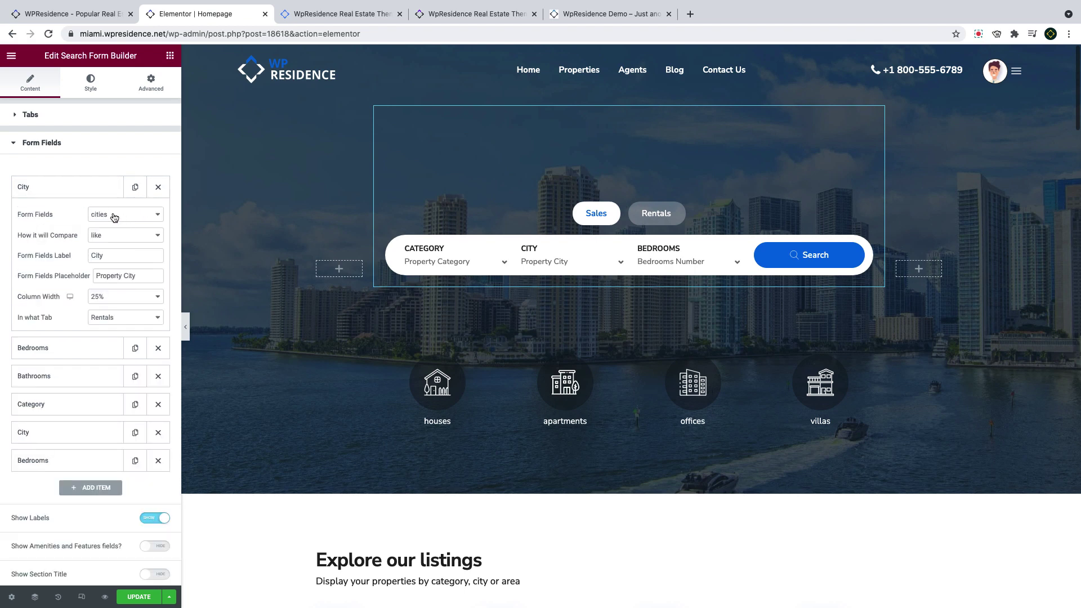
click(118, 237)
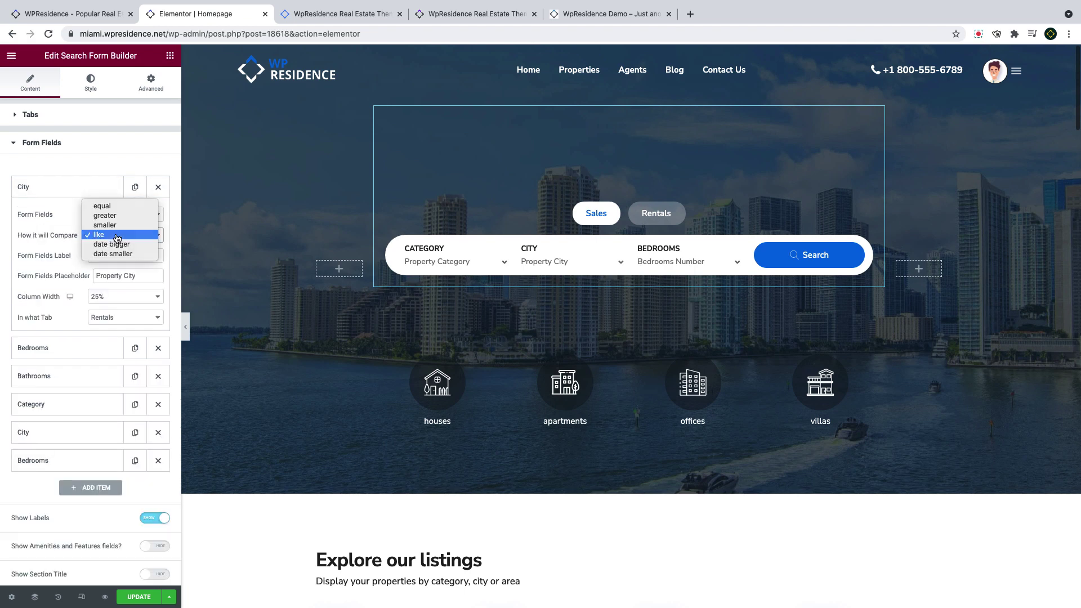
click(113, 242)
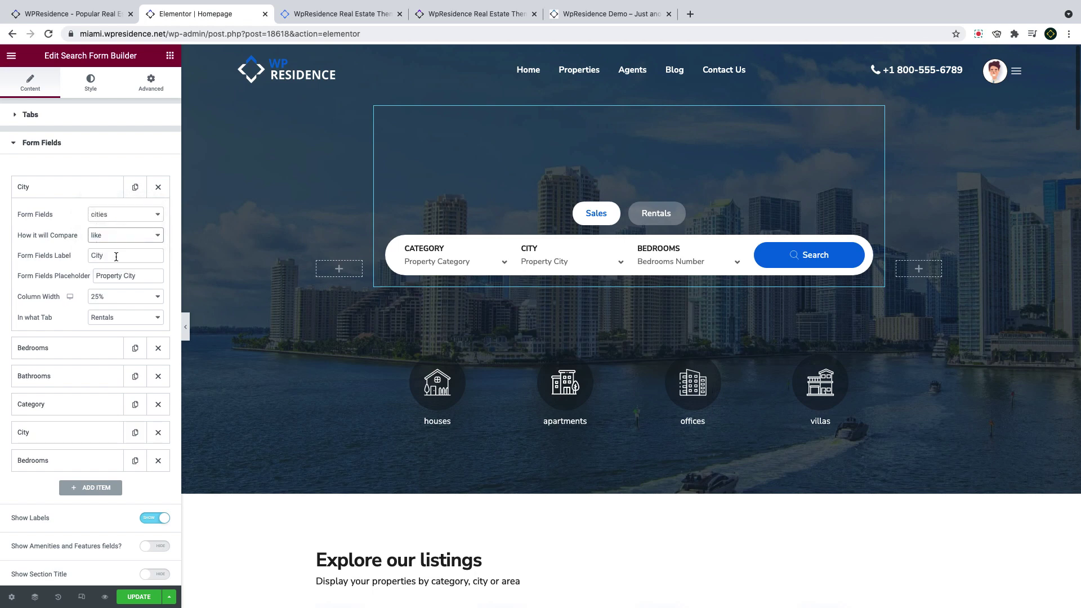
click(116, 257)
click(141, 277)
scroll(118, 290, down, 1)
click(119, 287)
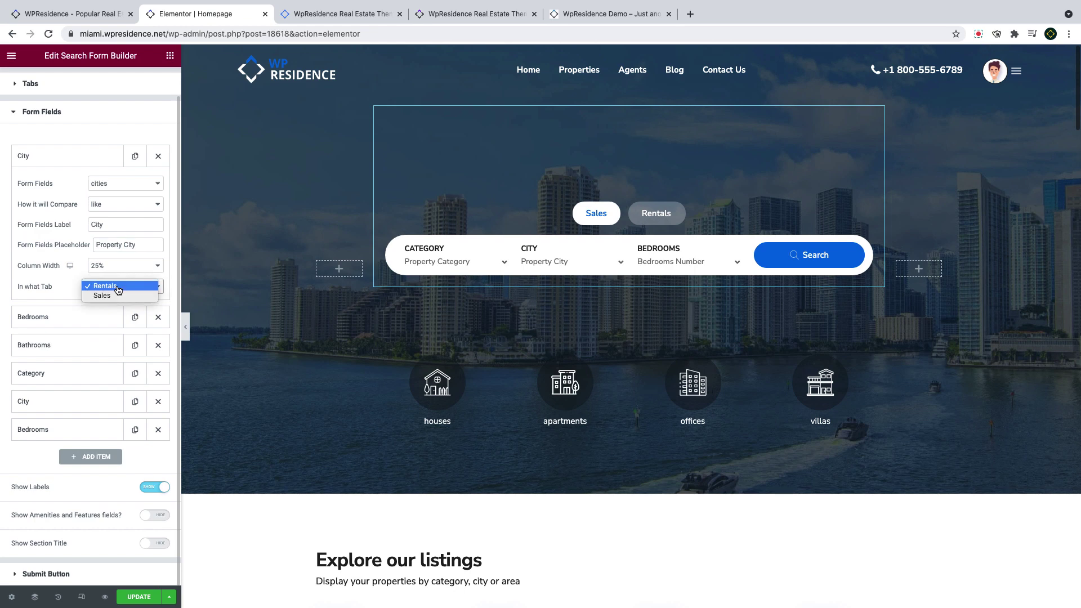
click(118, 287)
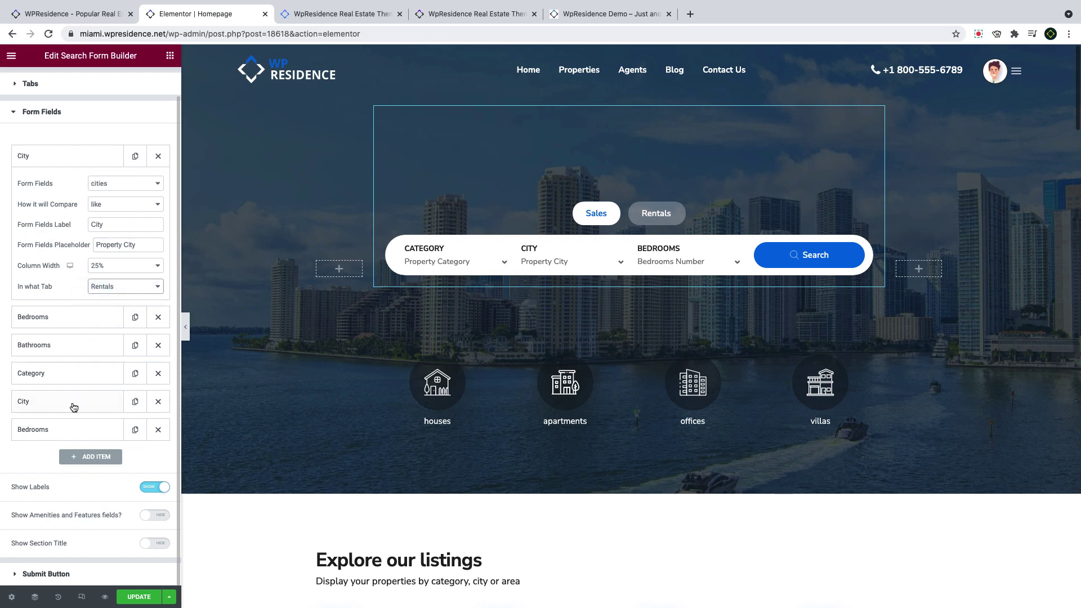
Add a seventh search field assigned to the Sales tab, then remove it again.
click(89, 457)
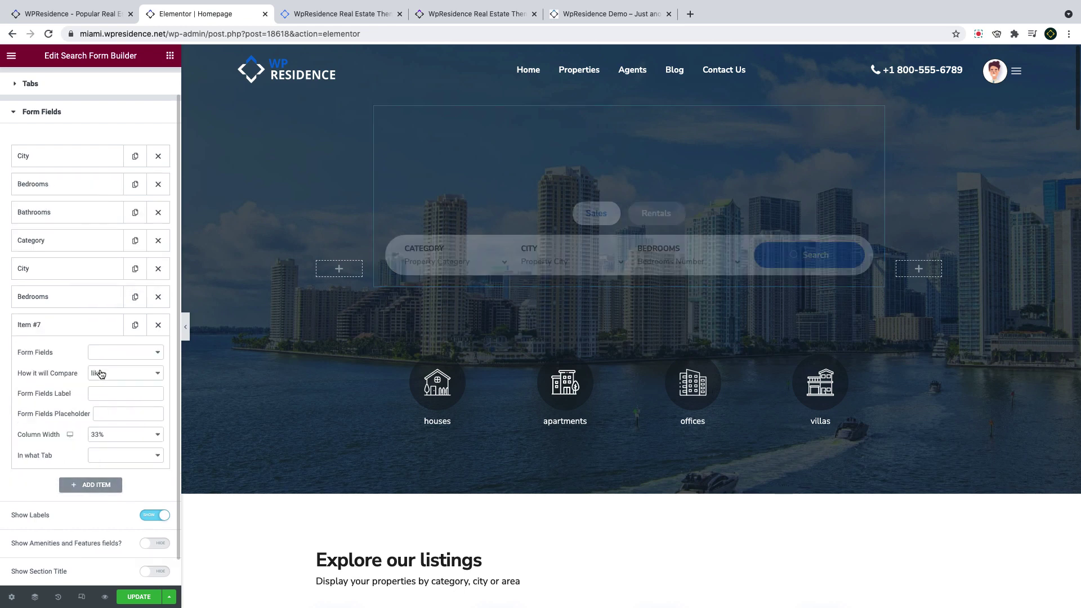
scroll(100, 357, down, 1)
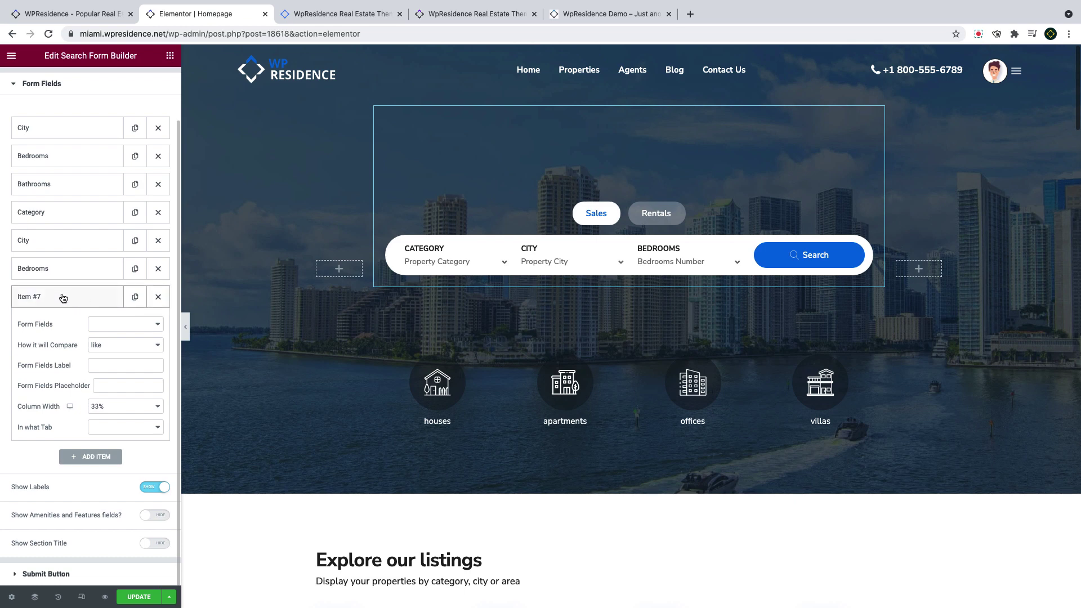
click(111, 428)
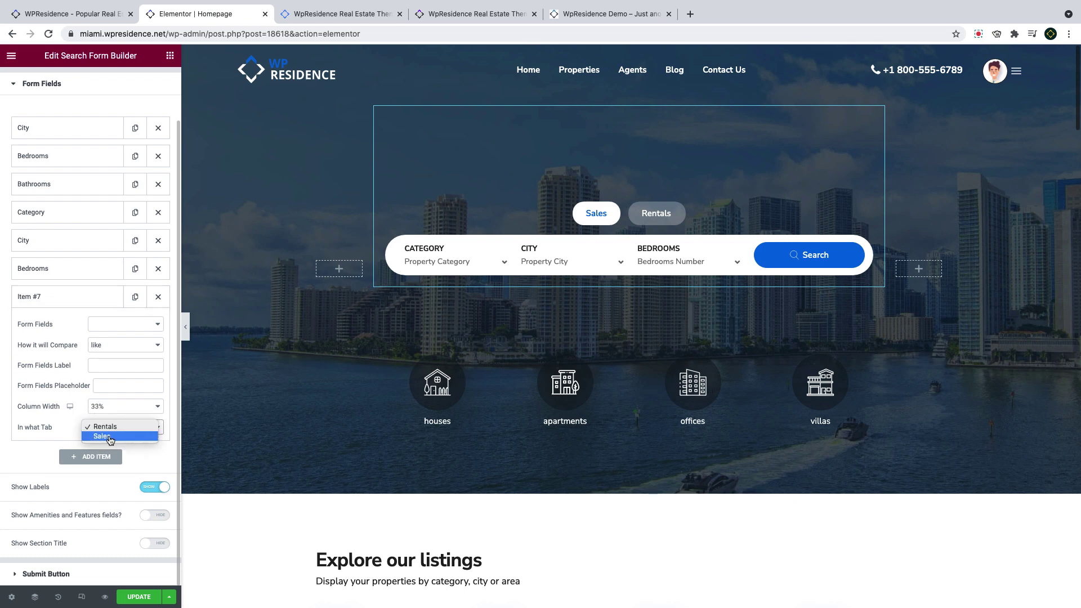
click(109, 436)
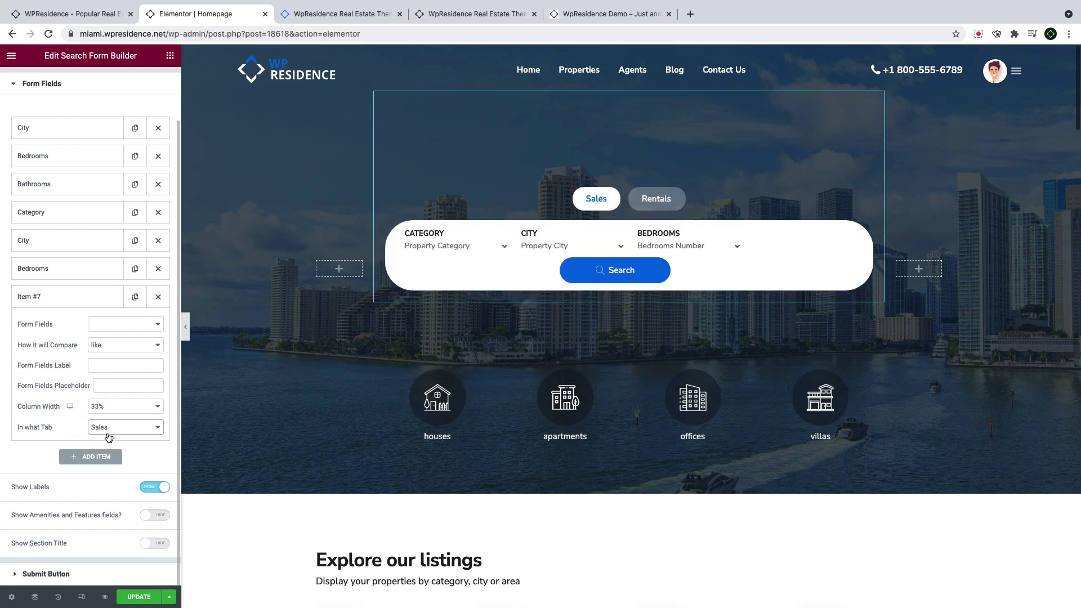
click(112, 327)
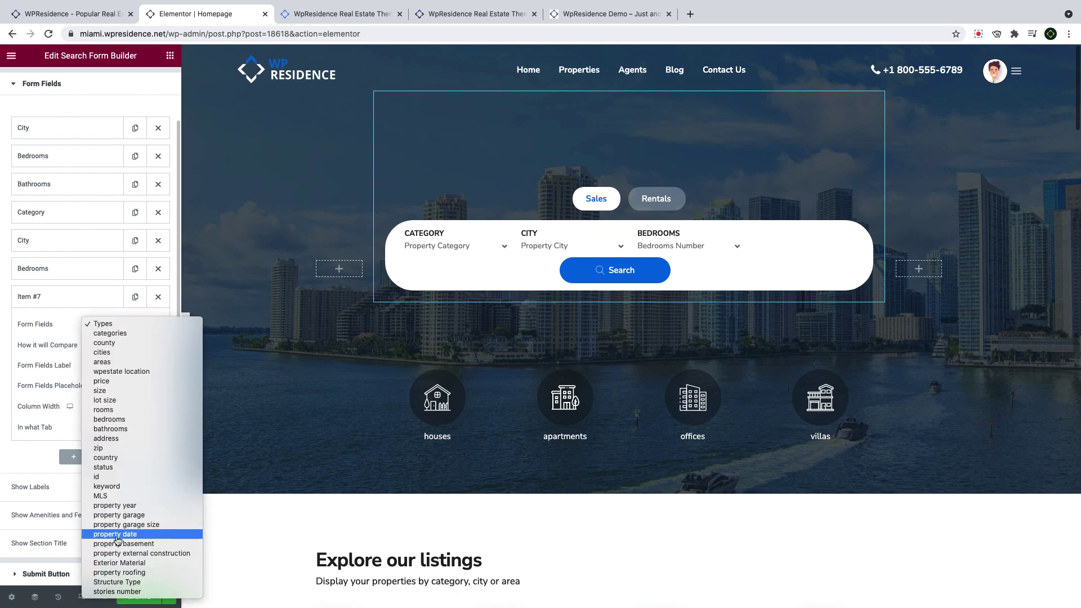
click(126, 583)
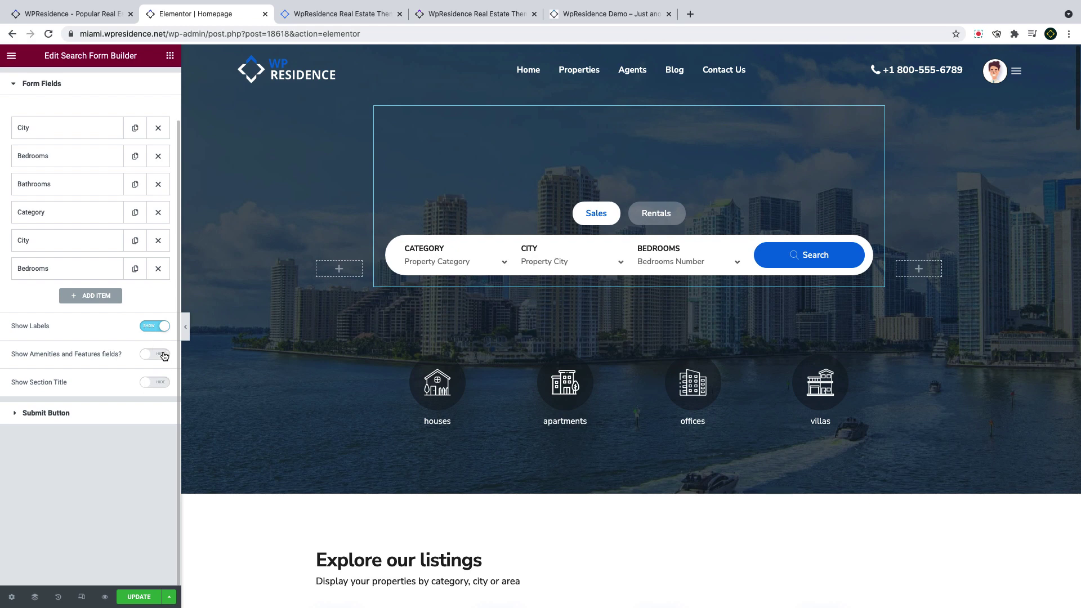
Turn on Show Amenities and keep the Search button width at 25%.
click(164, 352)
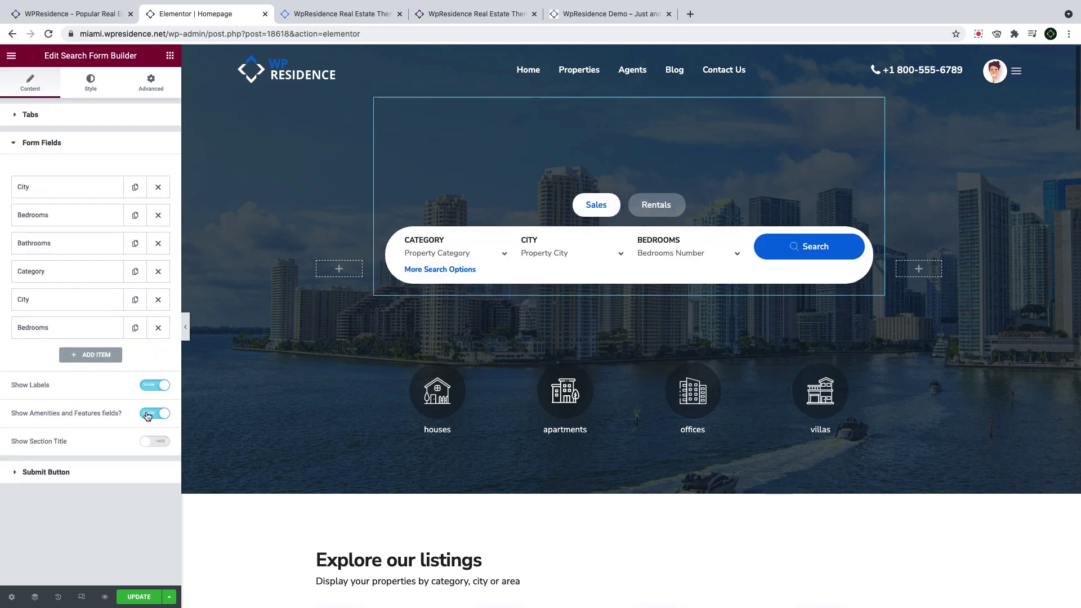
click(62, 473)
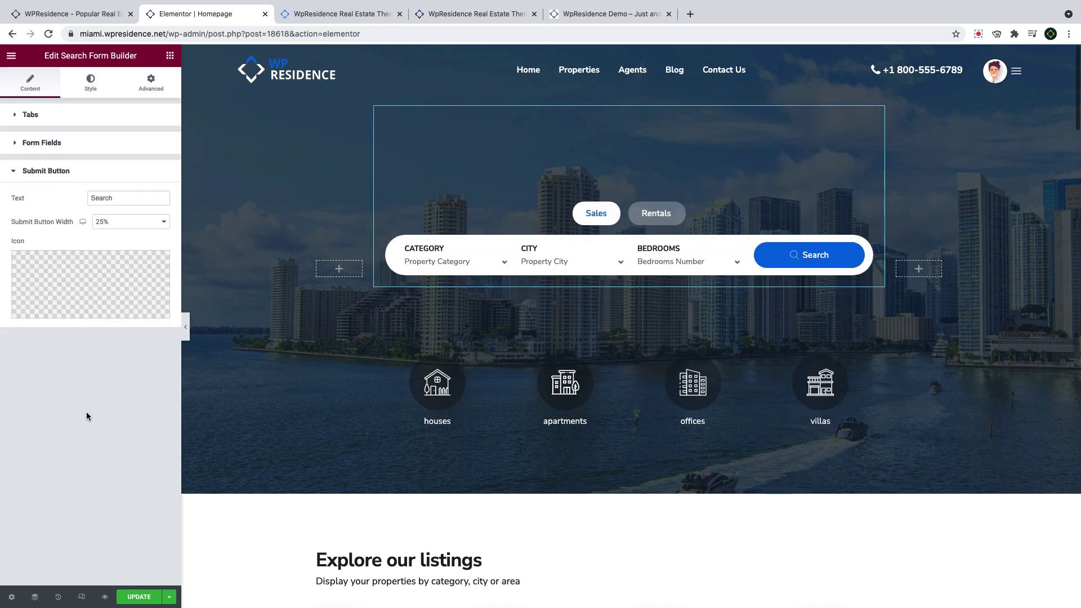
click(133, 222)
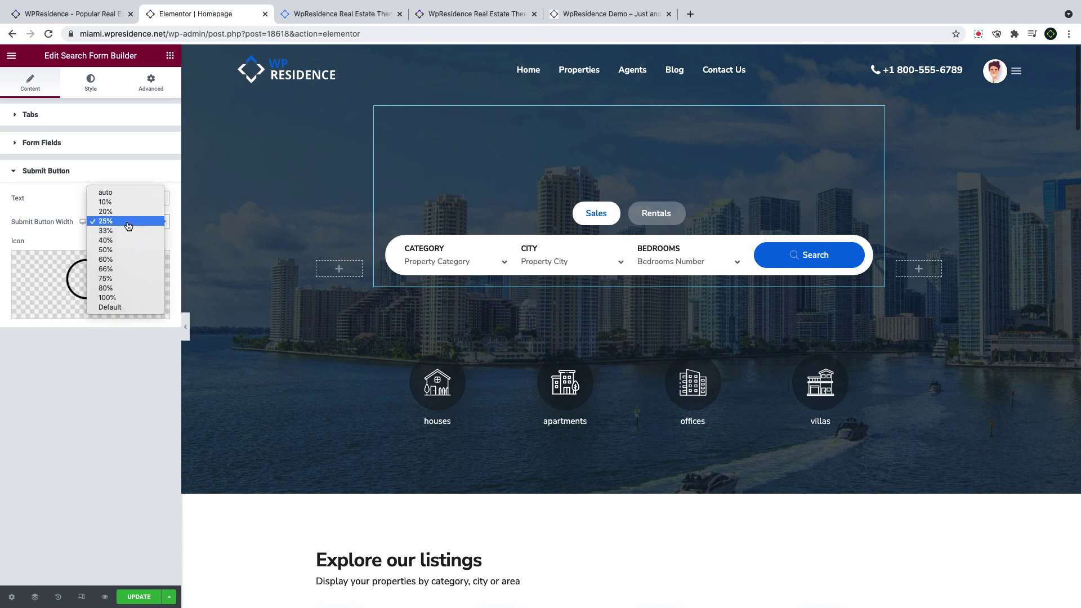
click(110, 220)
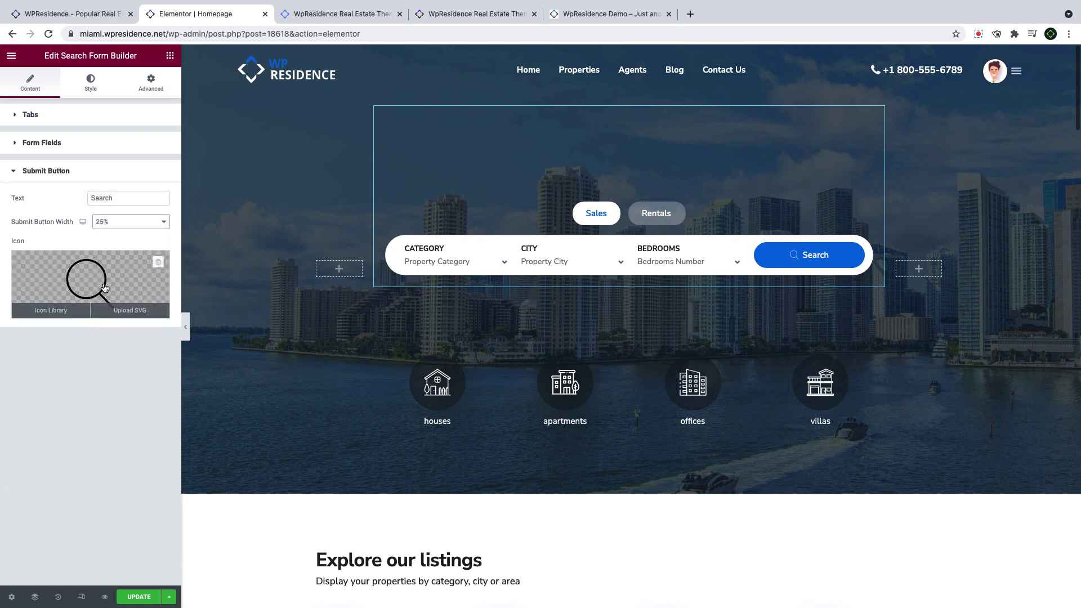
click(70, 90)
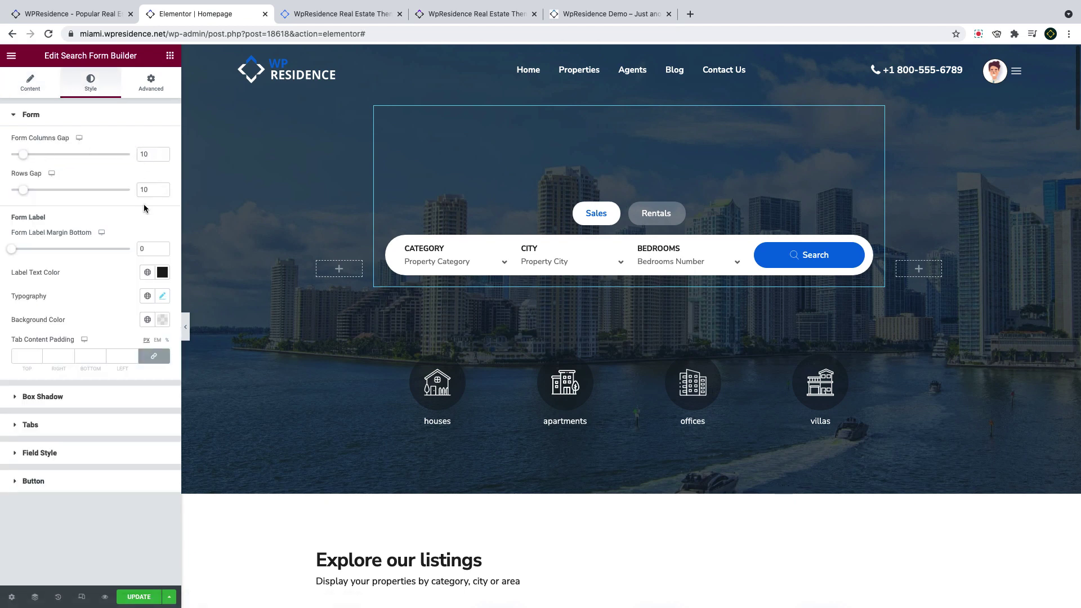
click(65, 396)
click(47, 208)
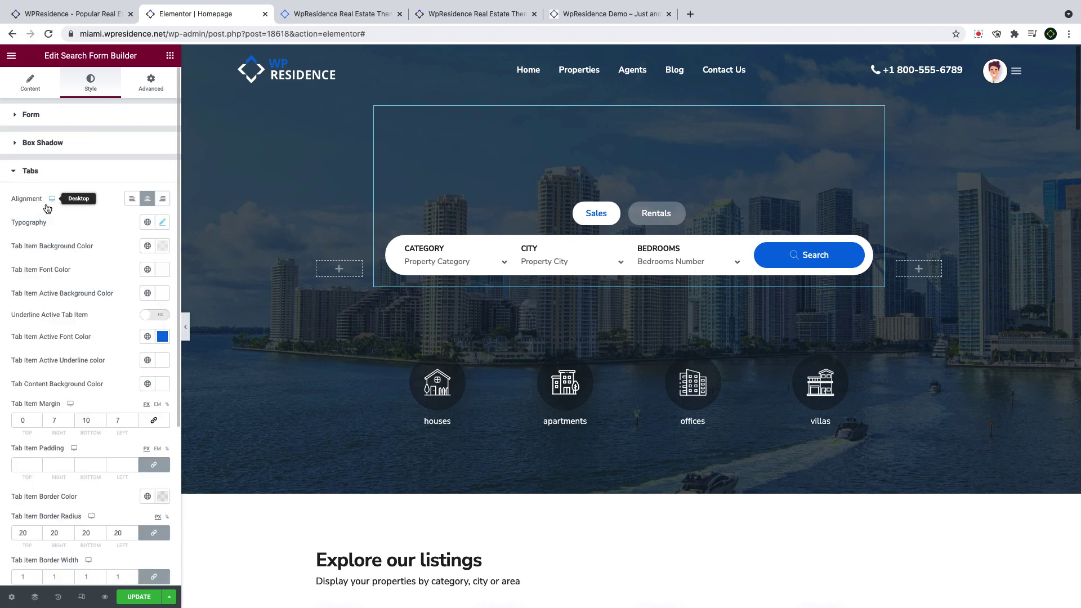
scroll(136, 262, down, 5)
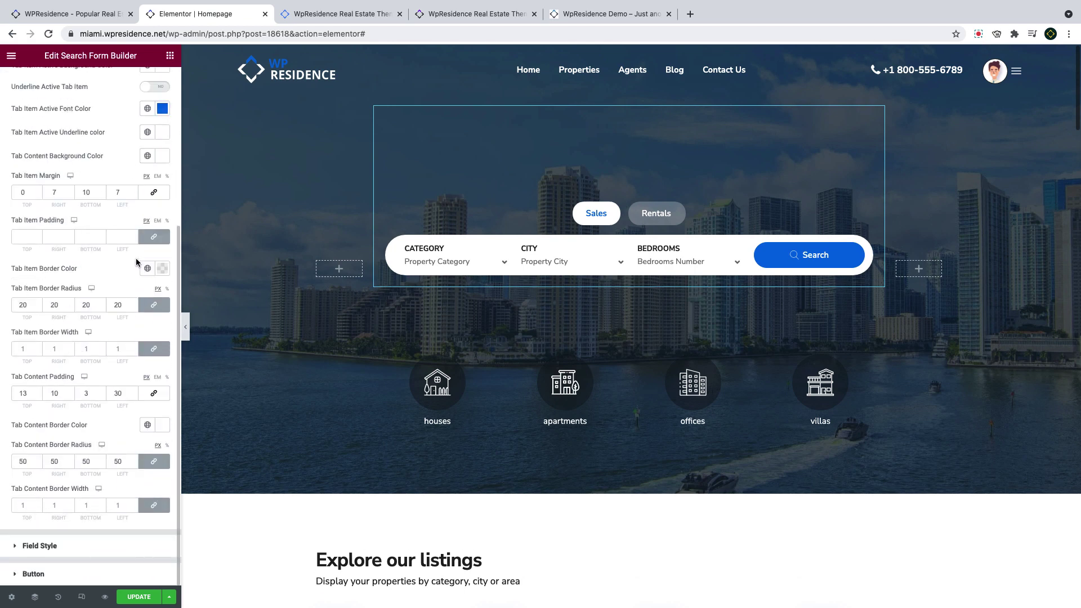
click(39, 546)
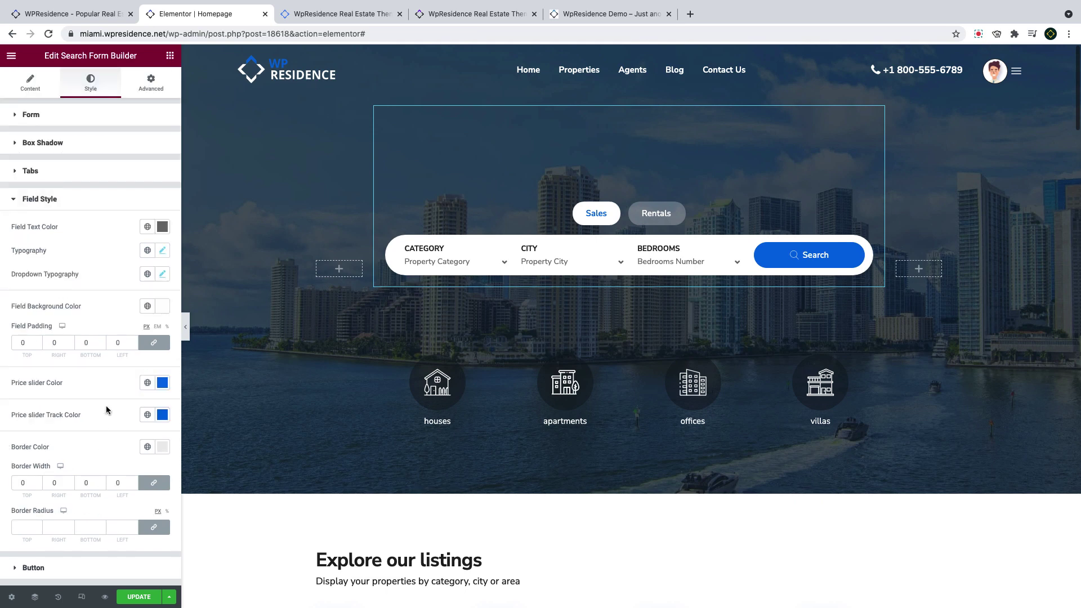
click(45, 568)
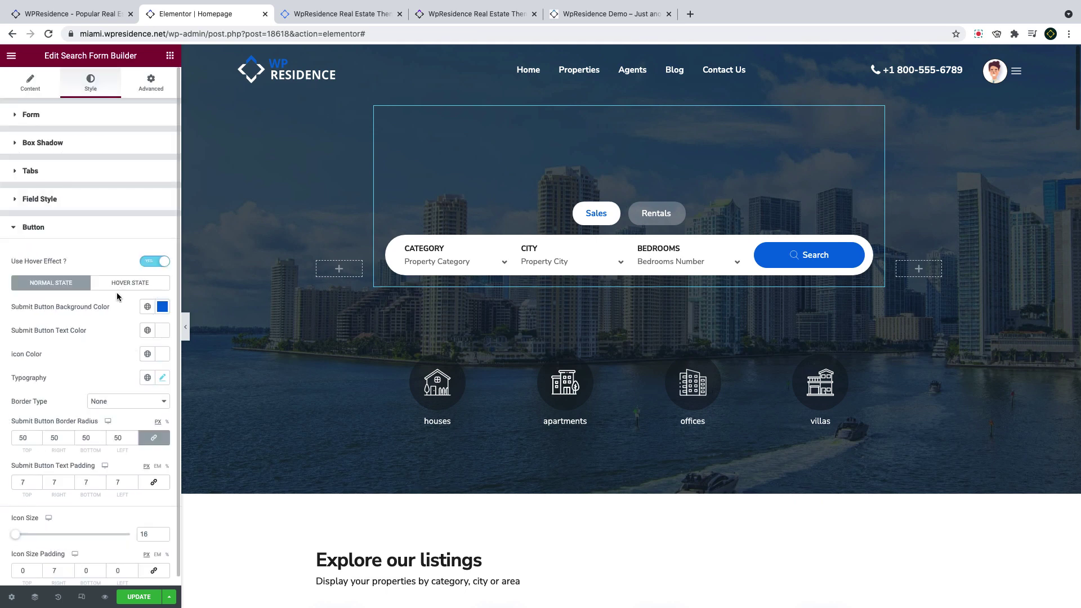
scroll(117, 295, down, 1)
scroll(115, 315, up, 1)
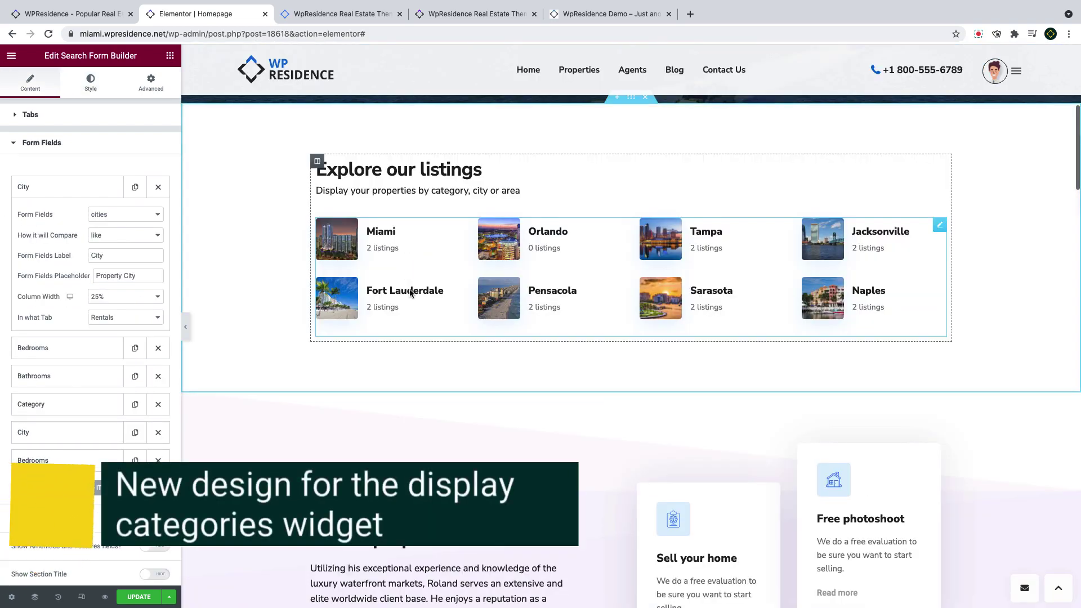
Select the Display Categories widget, browse its category list, and try 3 then 2 items per row.
click(397, 245)
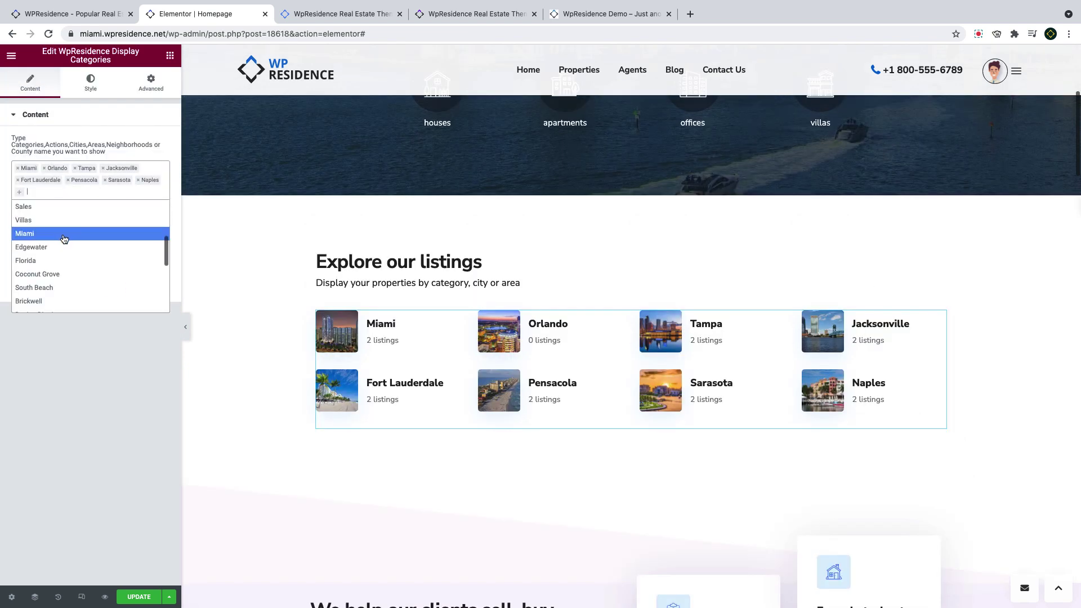
scroll(64, 239, down, 5)
scroll(64, 239, down, 5)
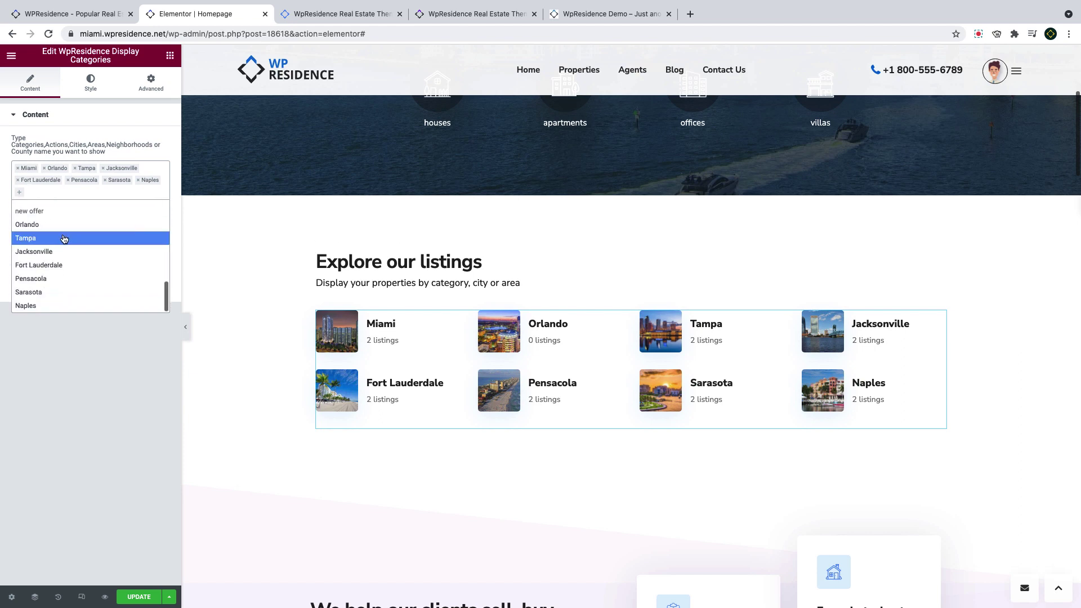
scroll(53, 274, up, 3)
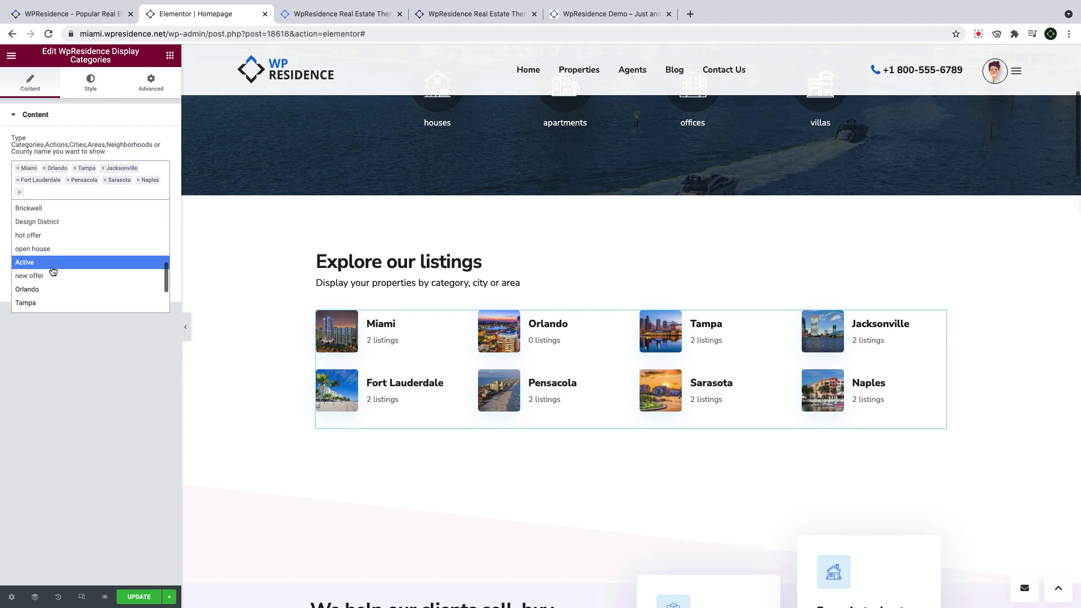
scroll(53, 271, up, 5)
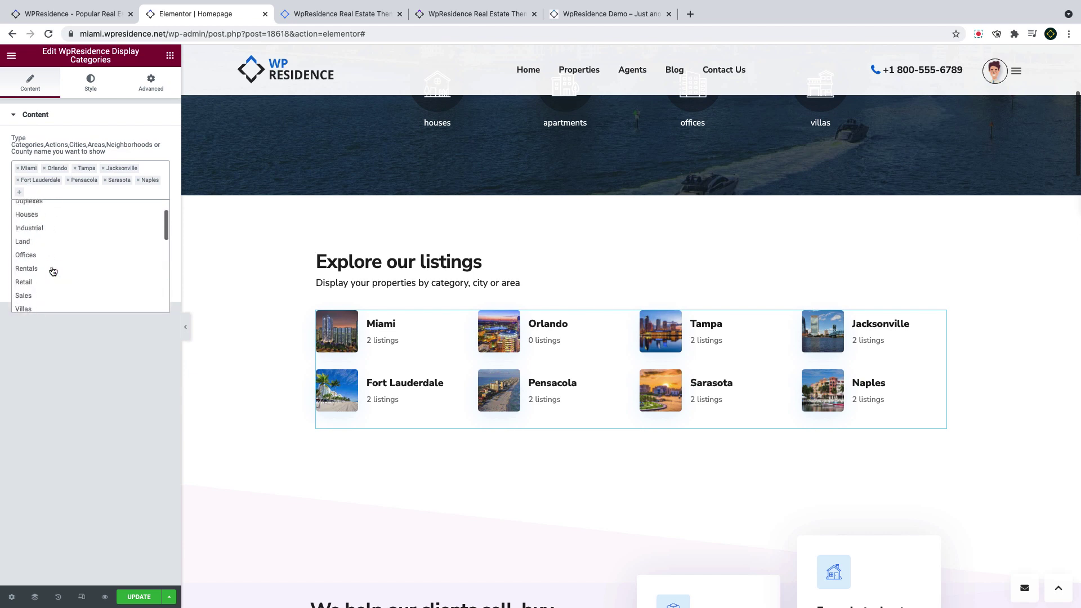
scroll(53, 272, up, 2)
key(Escape)
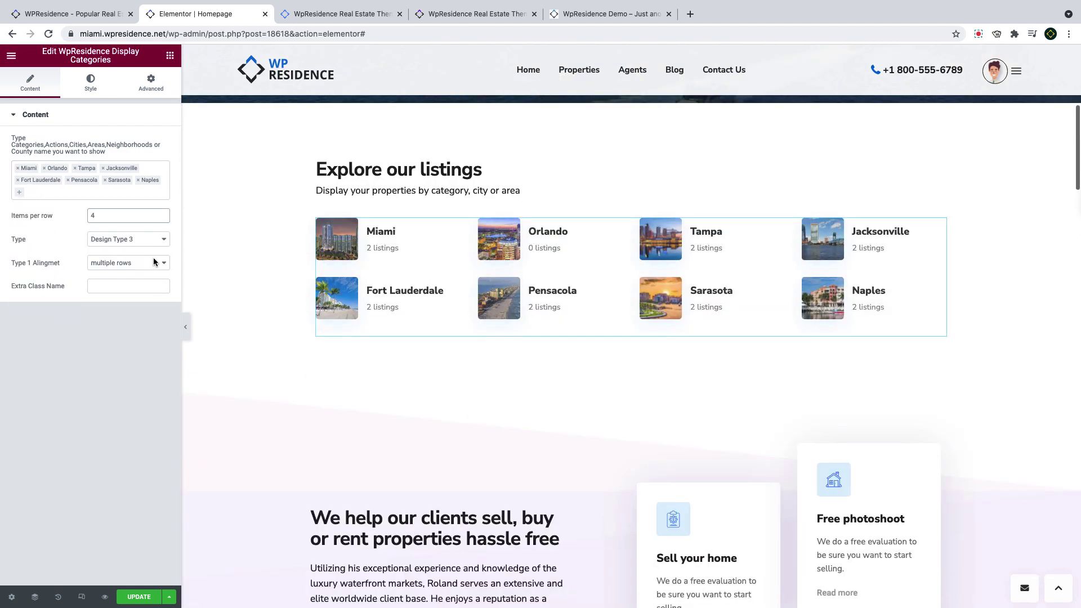
text(3)
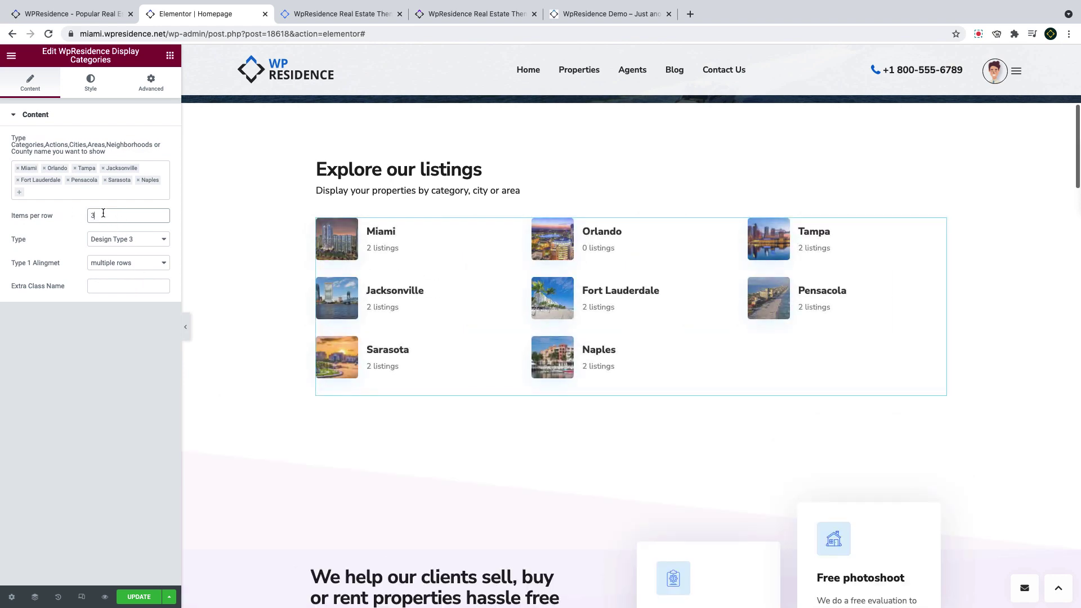
key(BackSpace)
text(2)
key(BackSpace)
Restore 4 items per row and style the city images with item size 75 and border radius 50.
text(4)
click(90, 82)
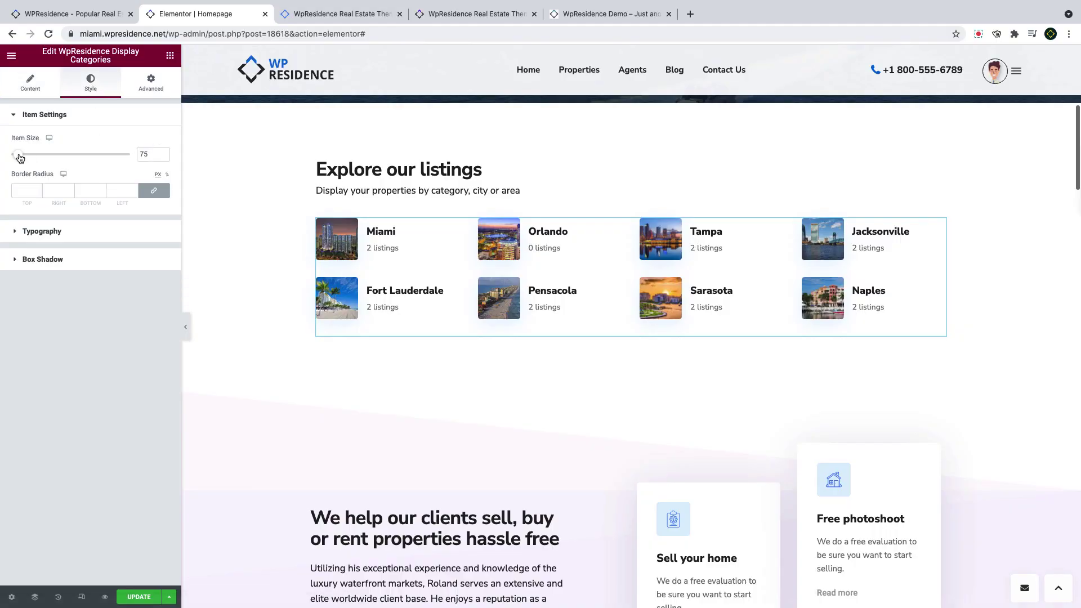
mouse_move(18, 154)
mouse_down()
mouse_move(39, 156)
mouse_move(12, 160)
mouse_up()
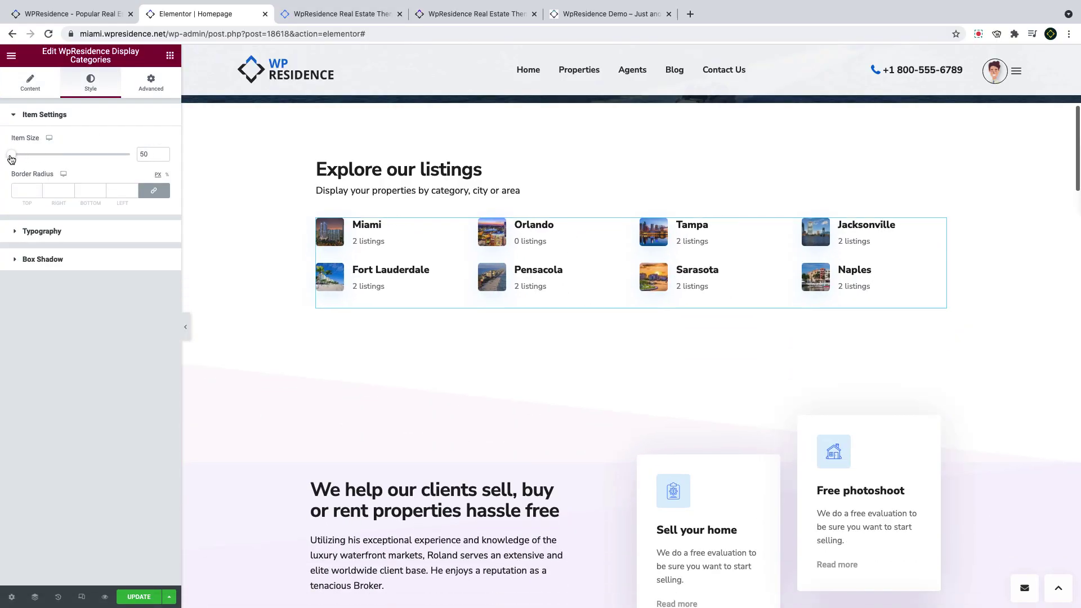
double_click(169, 158)
text(75)
click(27, 191)
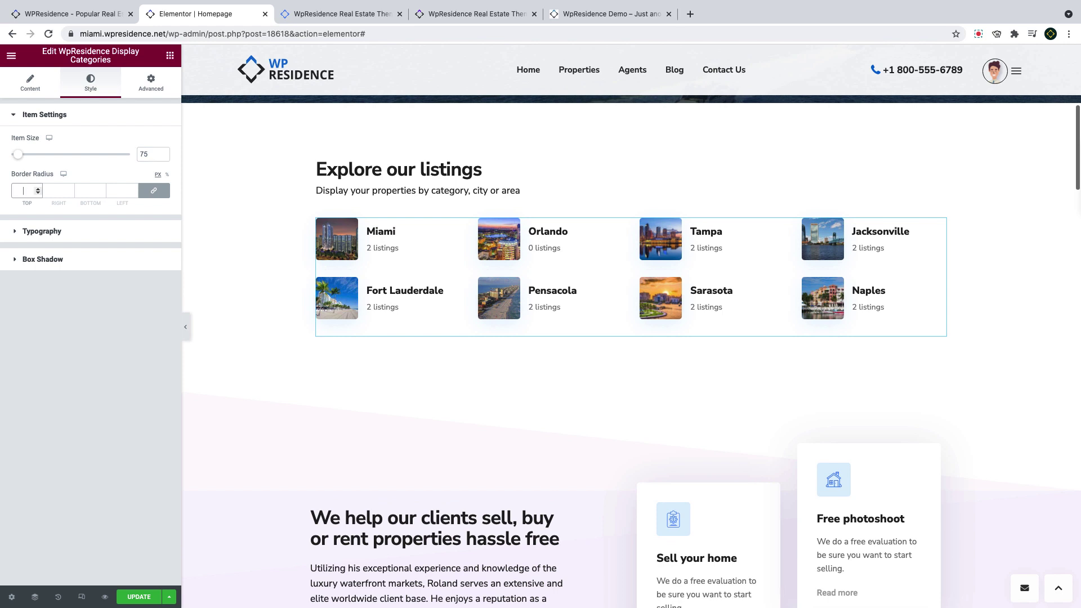
text(50)
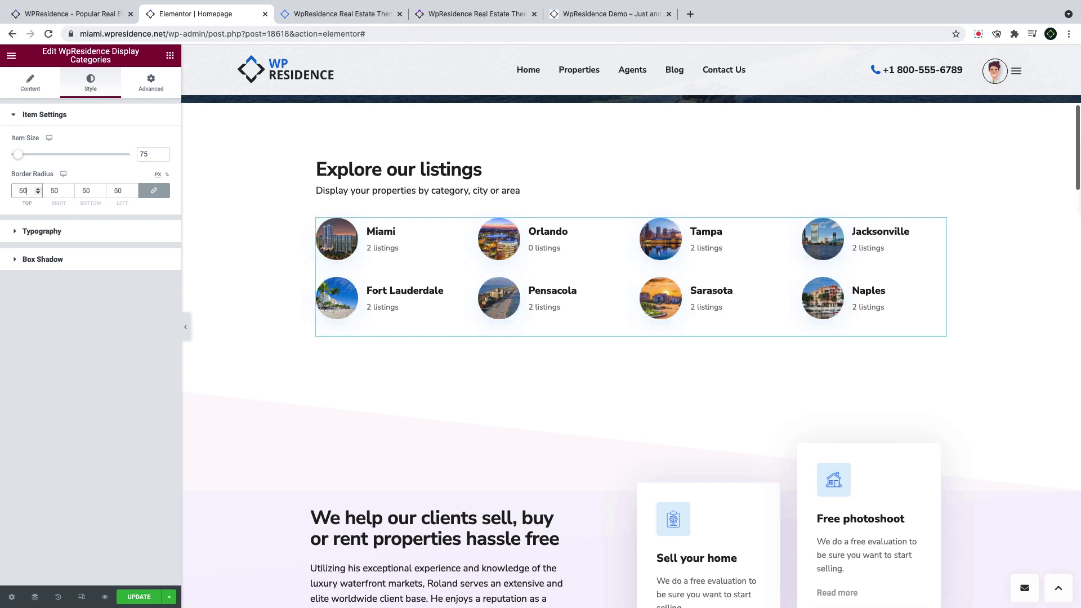
click(38, 240)
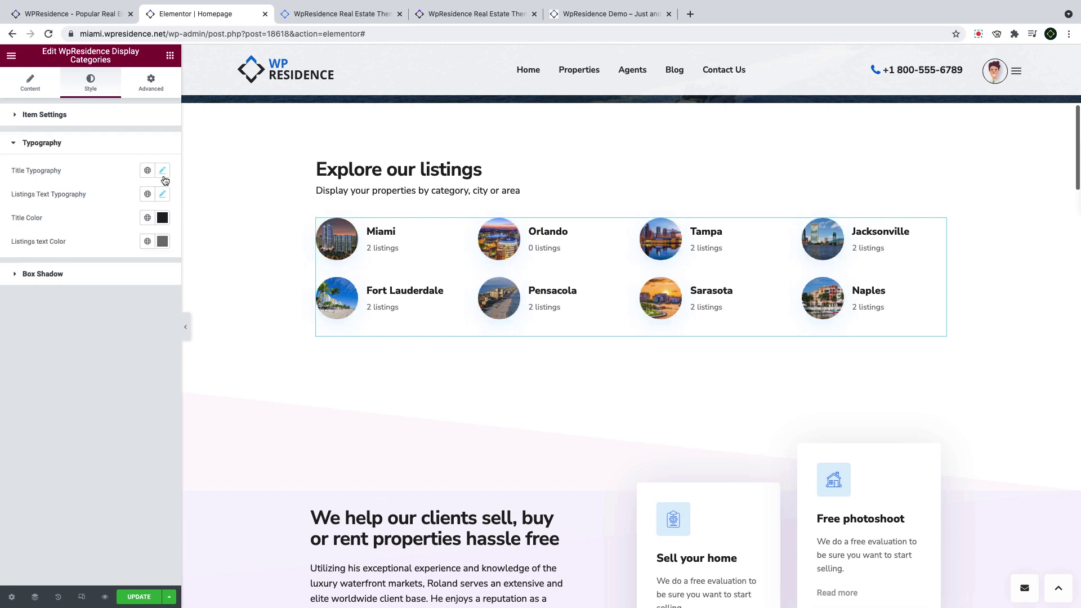
click(118, 274)
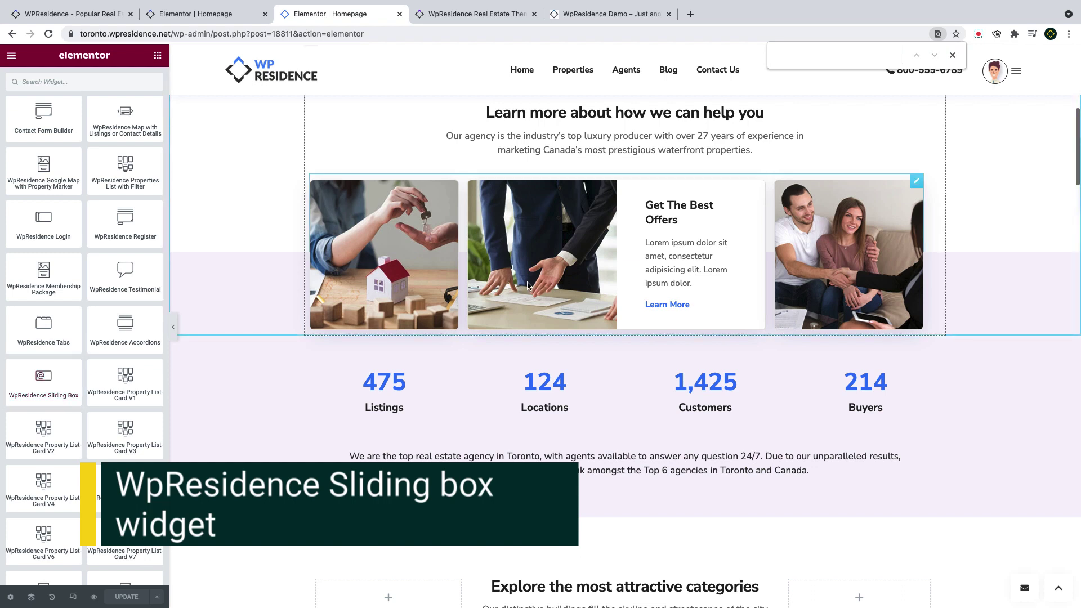
Select the WpResidence Sliding Box widget and inspect the Sell Your Home box's title.
click(527, 285)
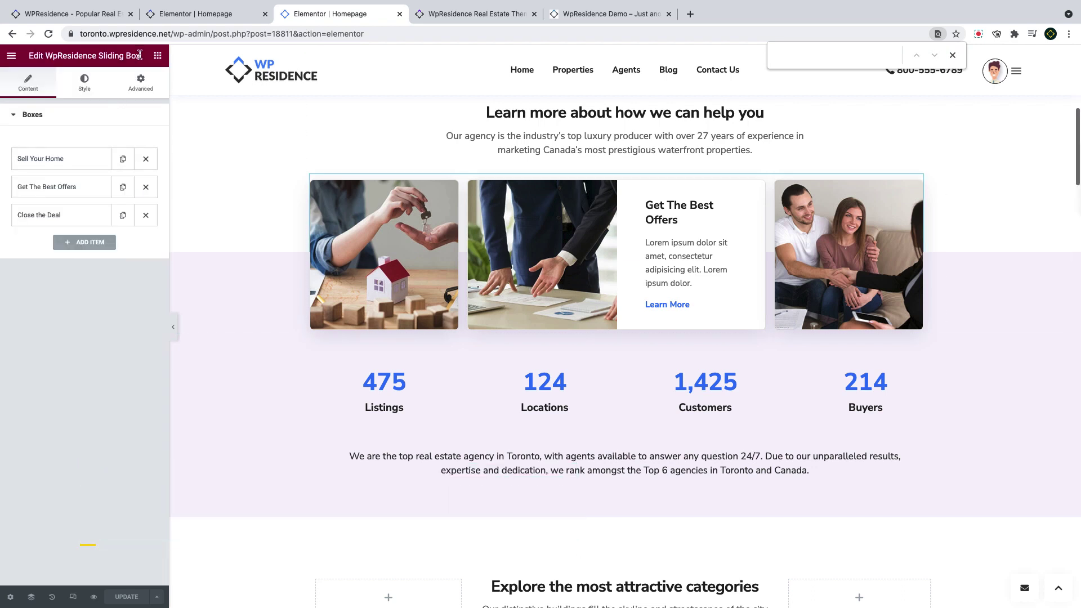
drag(135, 55, 45, 56)
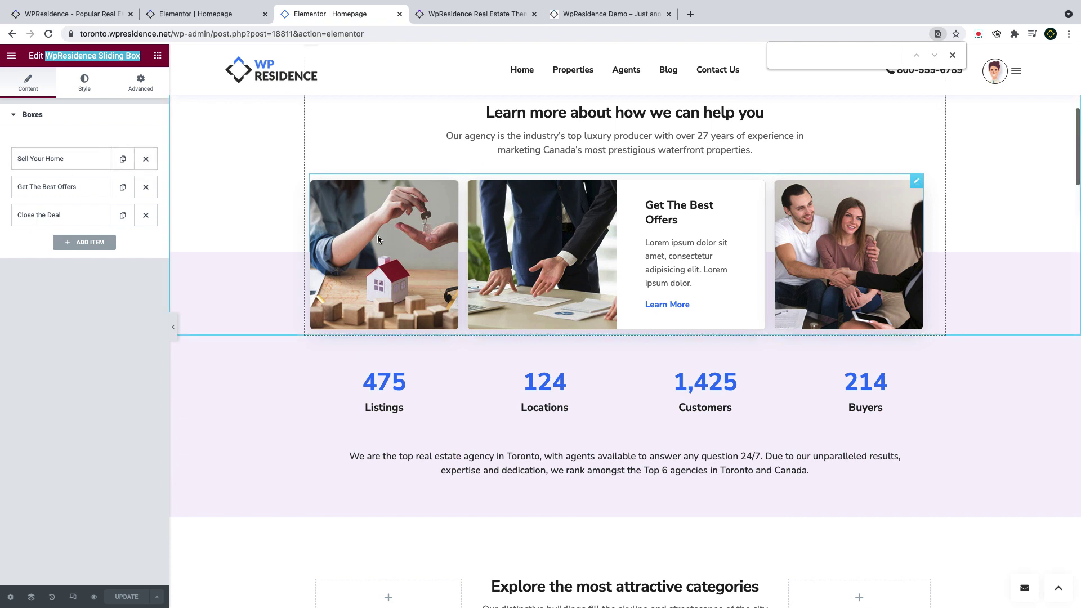
click(51, 159)
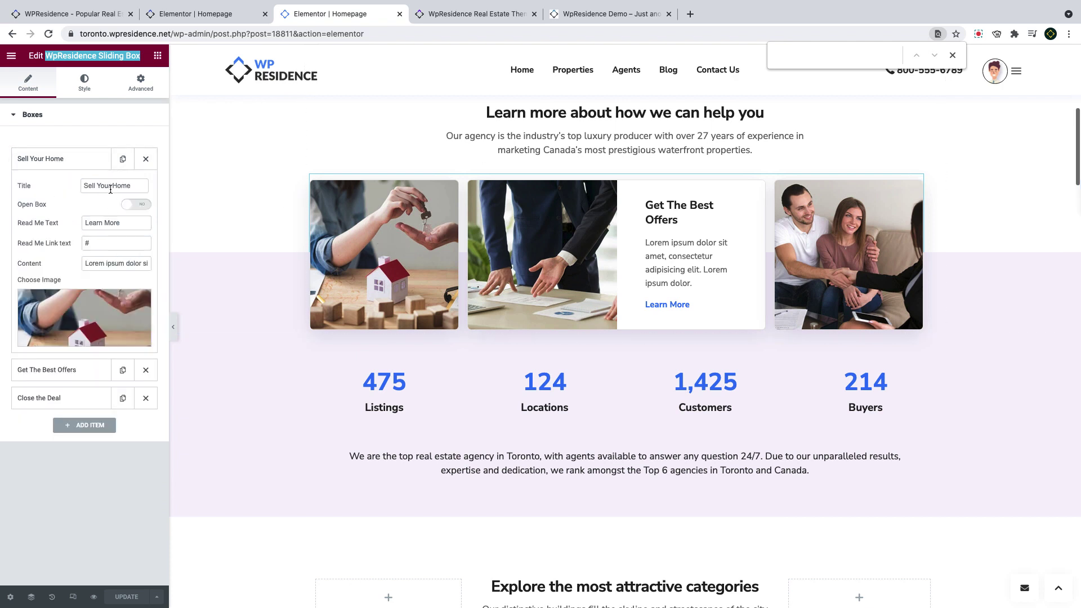
triple_click(136, 186)
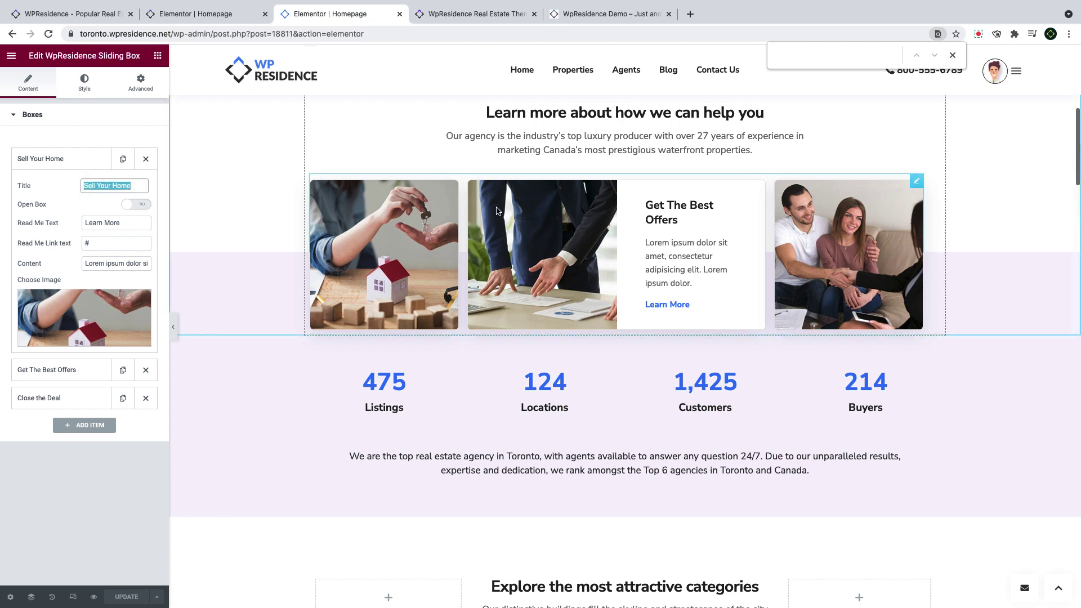
click(59, 162)
Toggle Get The Best Offers' Open Box off and back on, then check the Style typography.
click(60, 189)
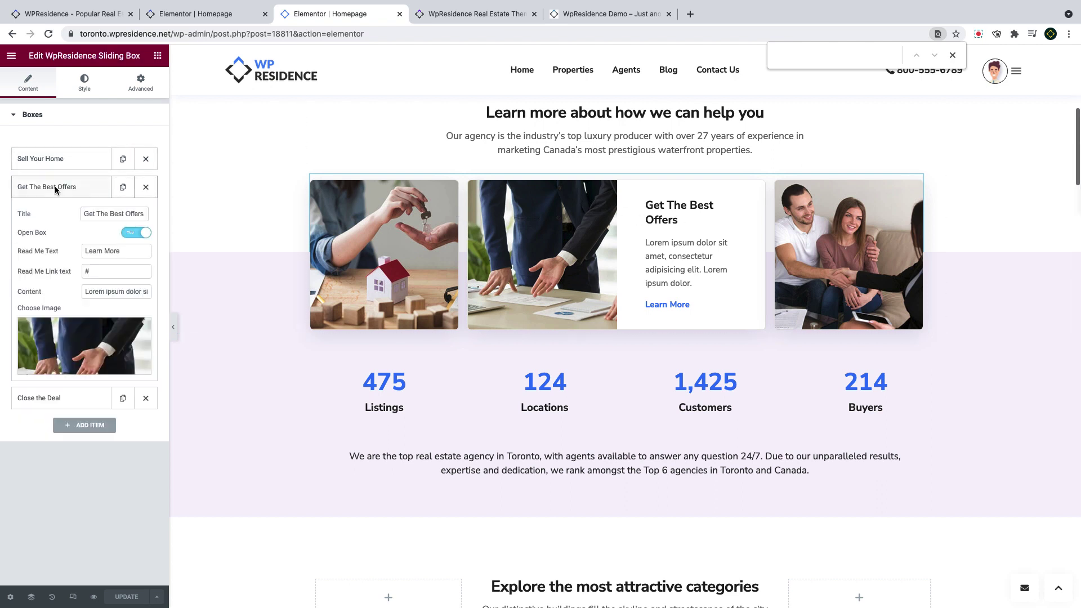
click(128, 235)
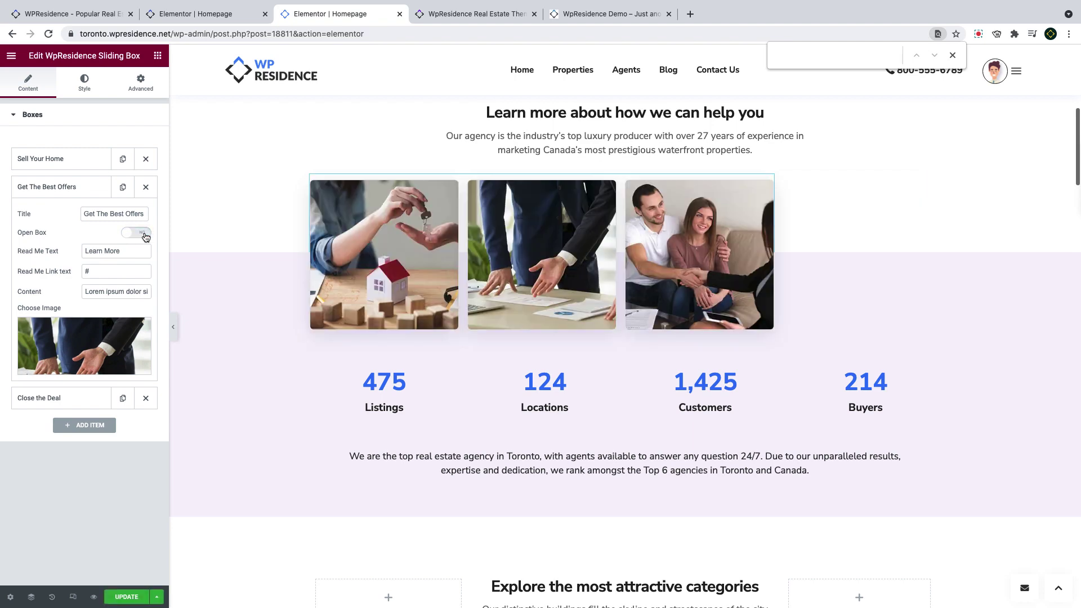
click(144, 236)
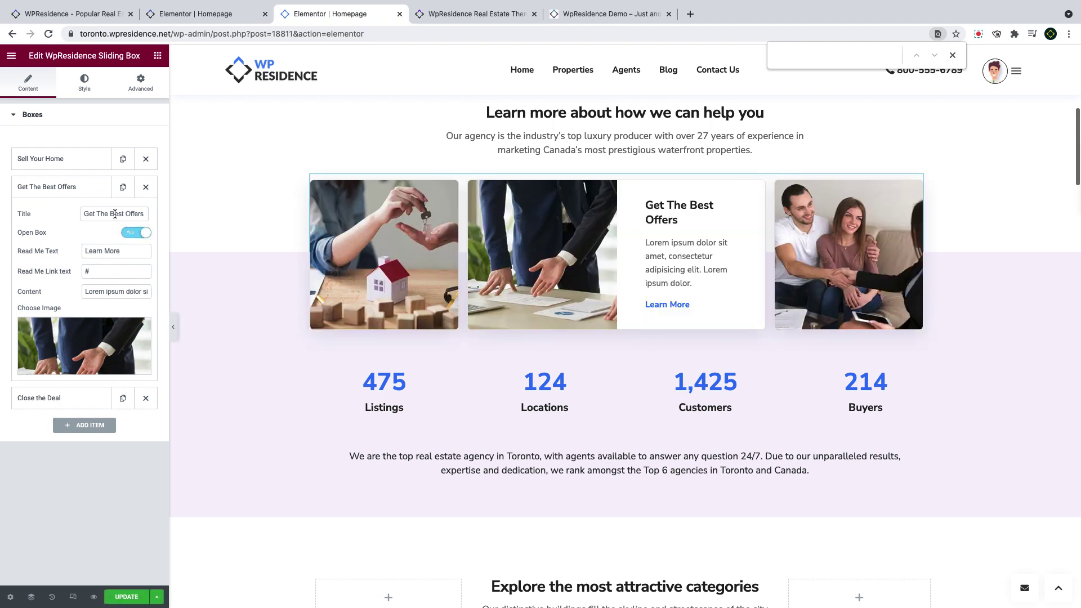
click(112, 214)
click(84, 84)
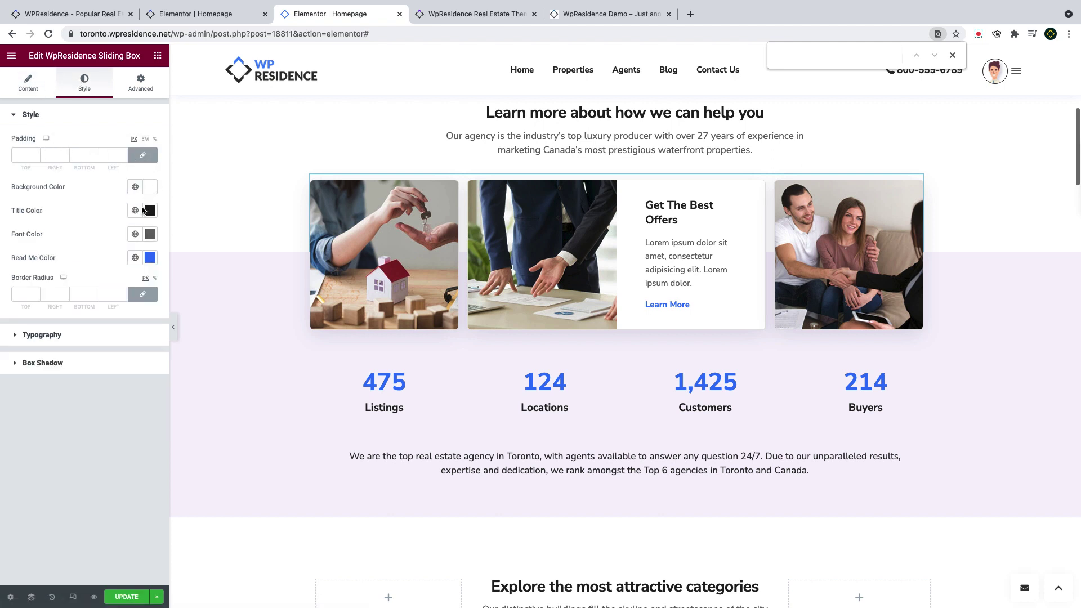
click(43, 336)
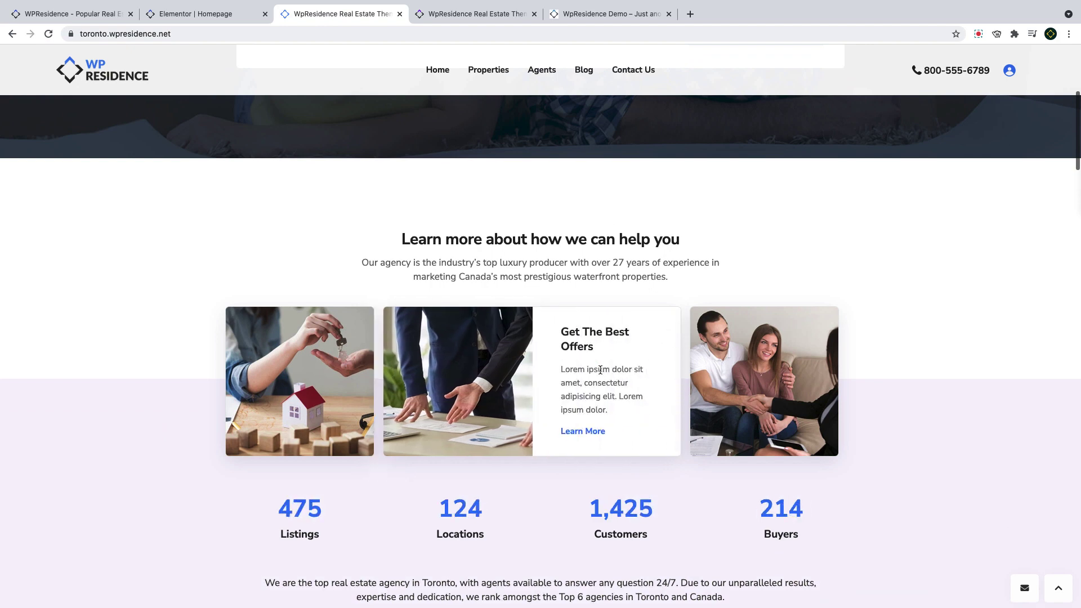
Show the Toronto, Mumbai and Rome demo homepages in turn, scrolling the Rome listings.
mouse_move(753, 371)
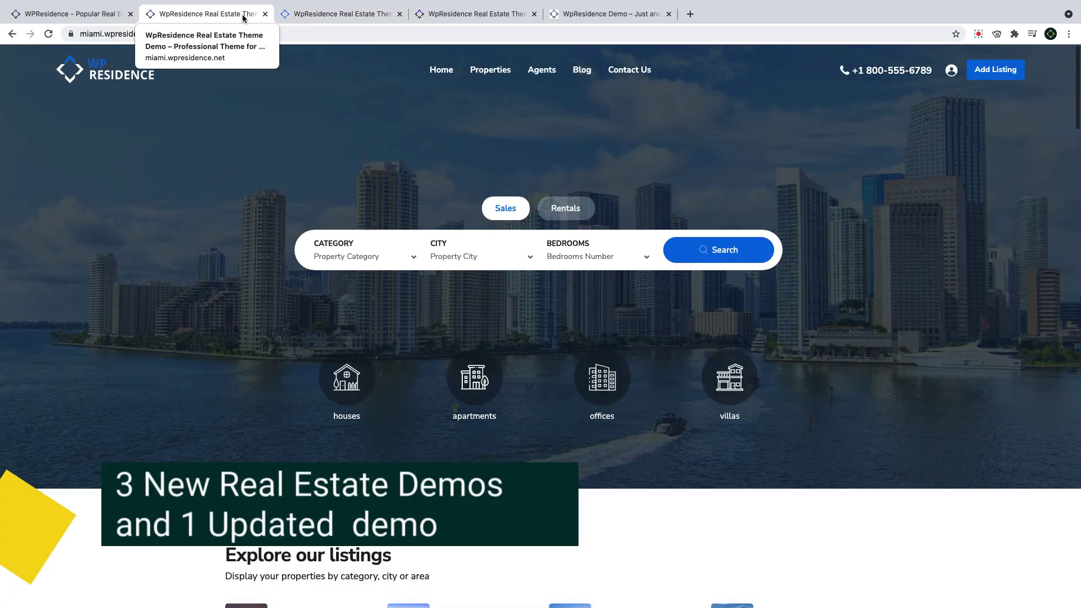
click(346, 13)
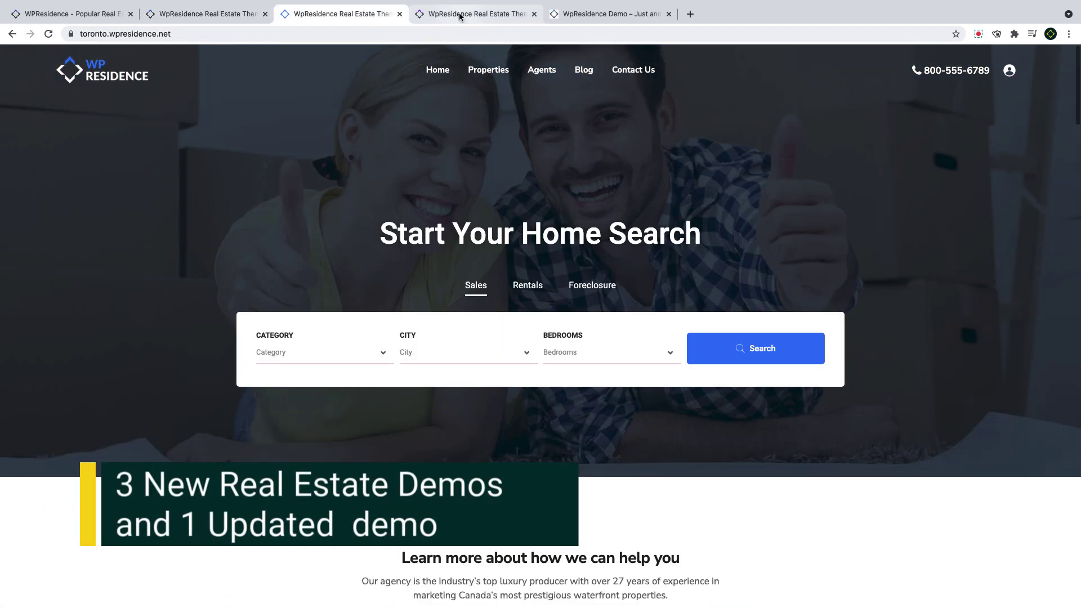
click(497, 16)
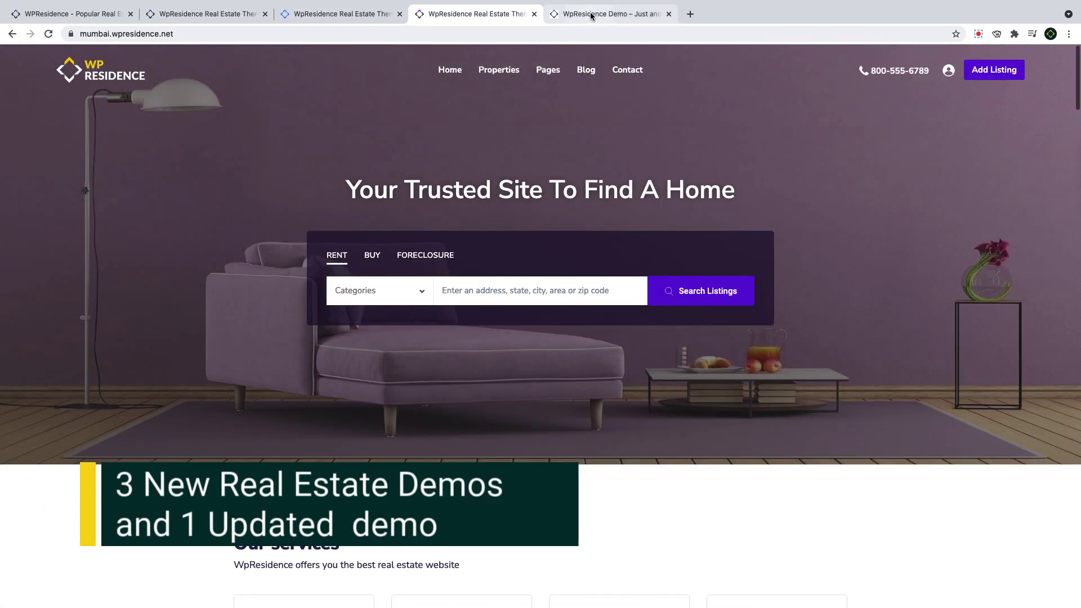
click(591, 16)
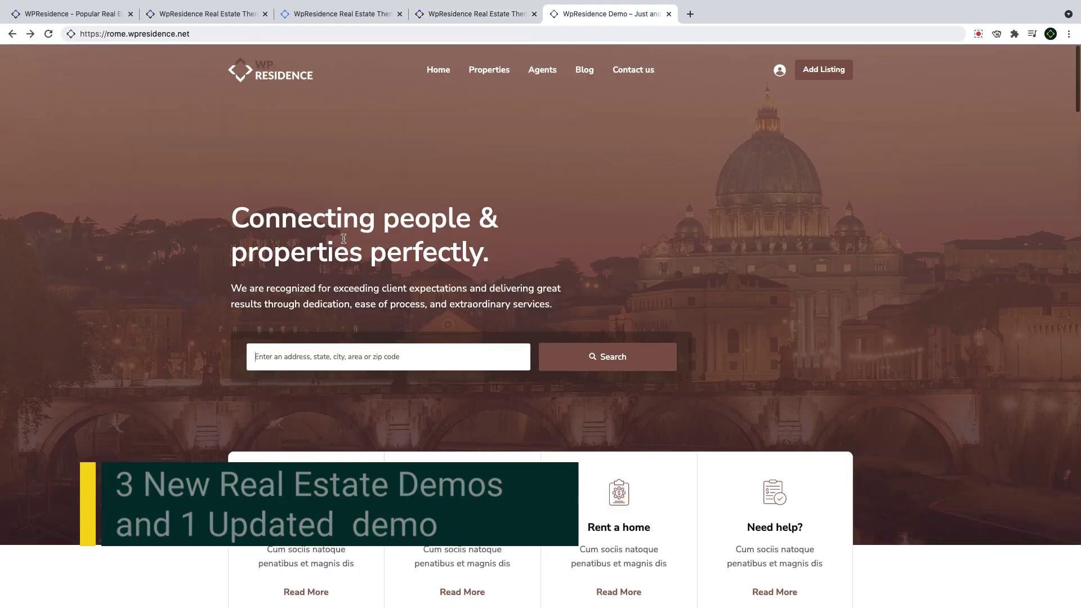
scroll(344, 239, down, 14)
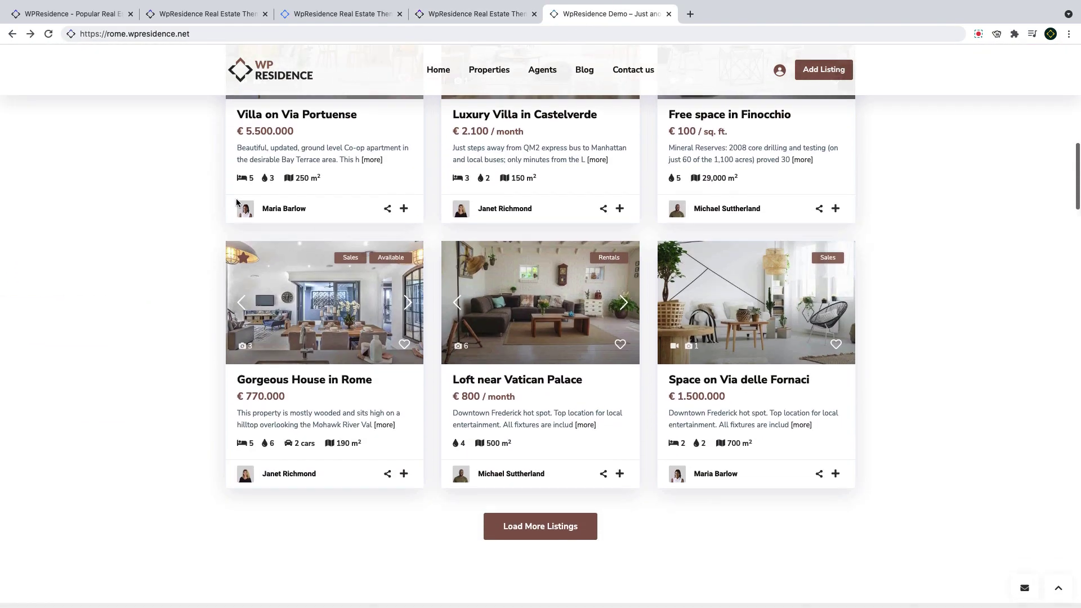
Return to the Miami demo and scroll past Featured Categories, blog and Testimonials to the footer.
key(super+2)
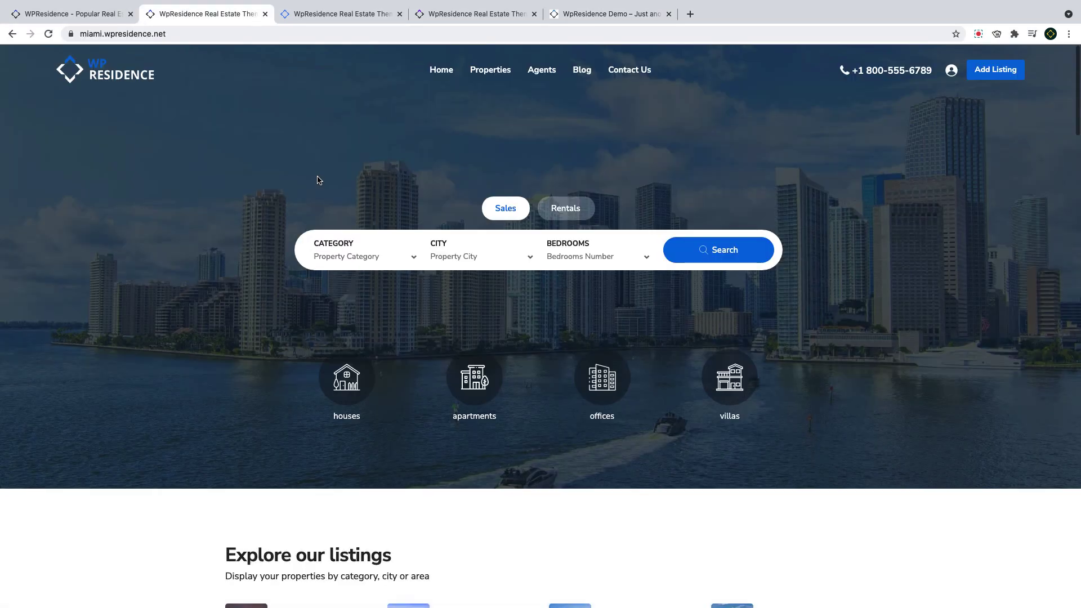
scroll(318, 180, down, 5)
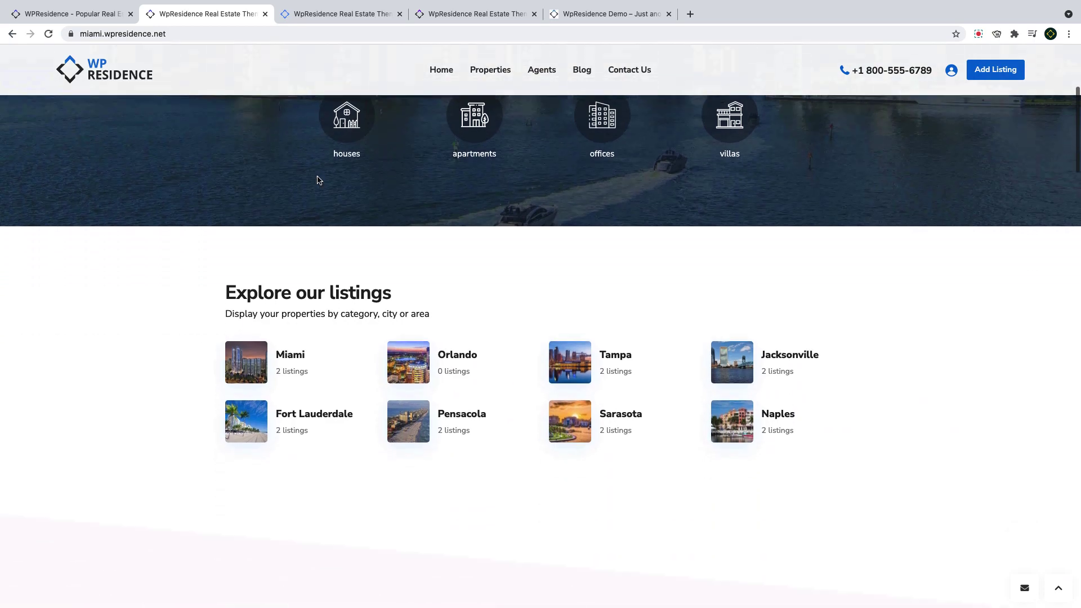
scroll(318, 180, down, 6)
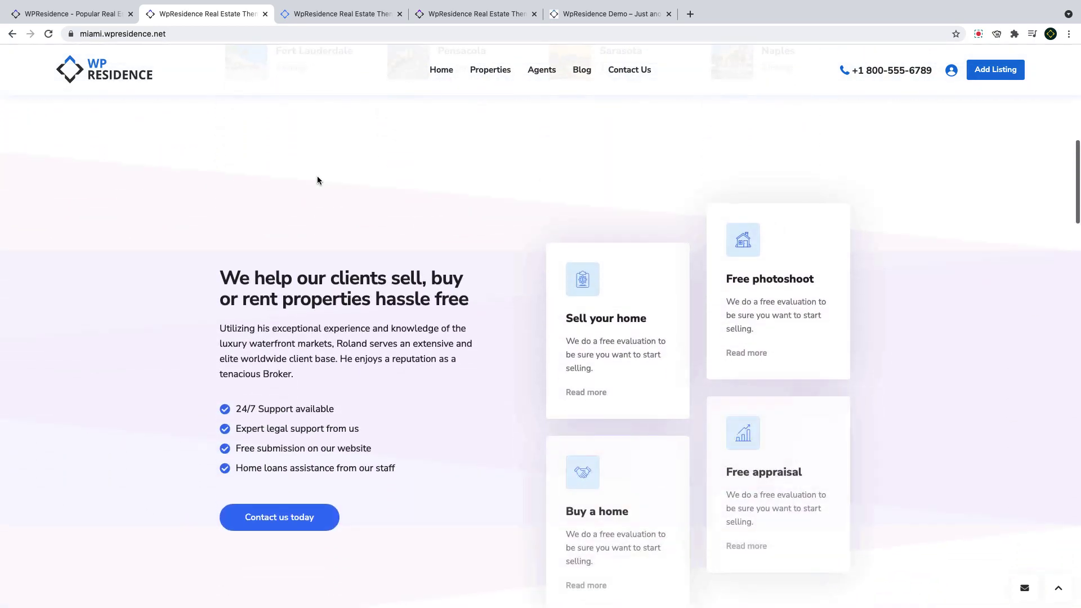
scroll(317, 180, down, 10)
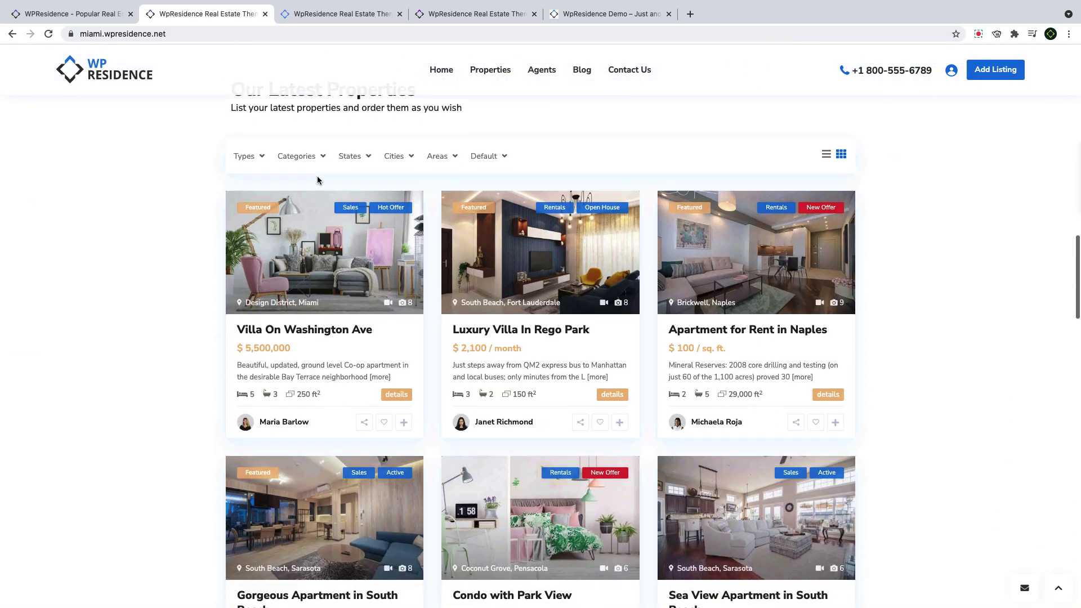
scroll(318, 180, down, 6)
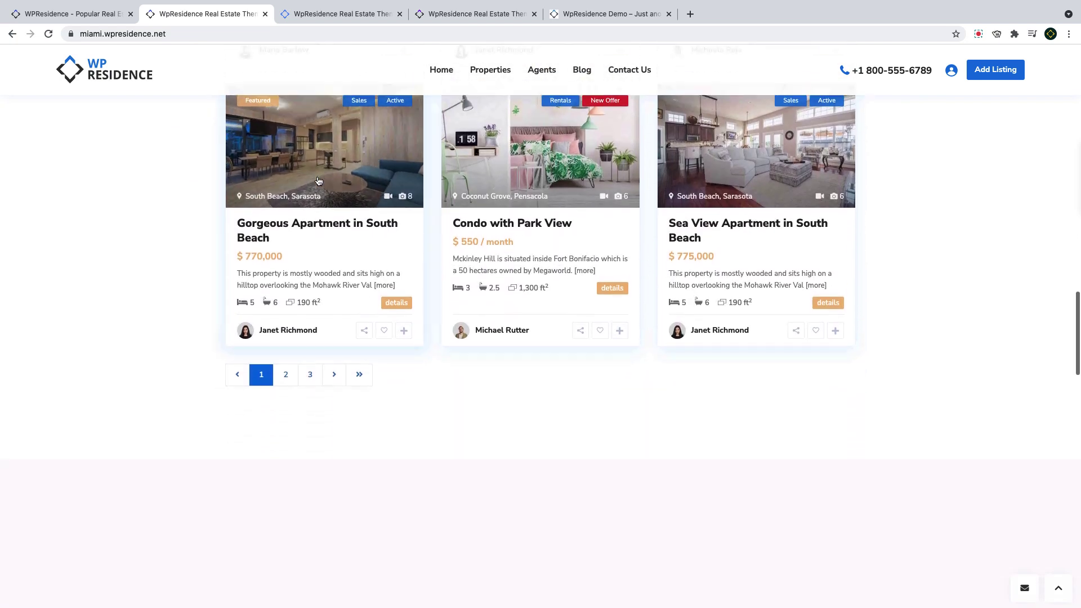
scroll(318, 181, down, 5)
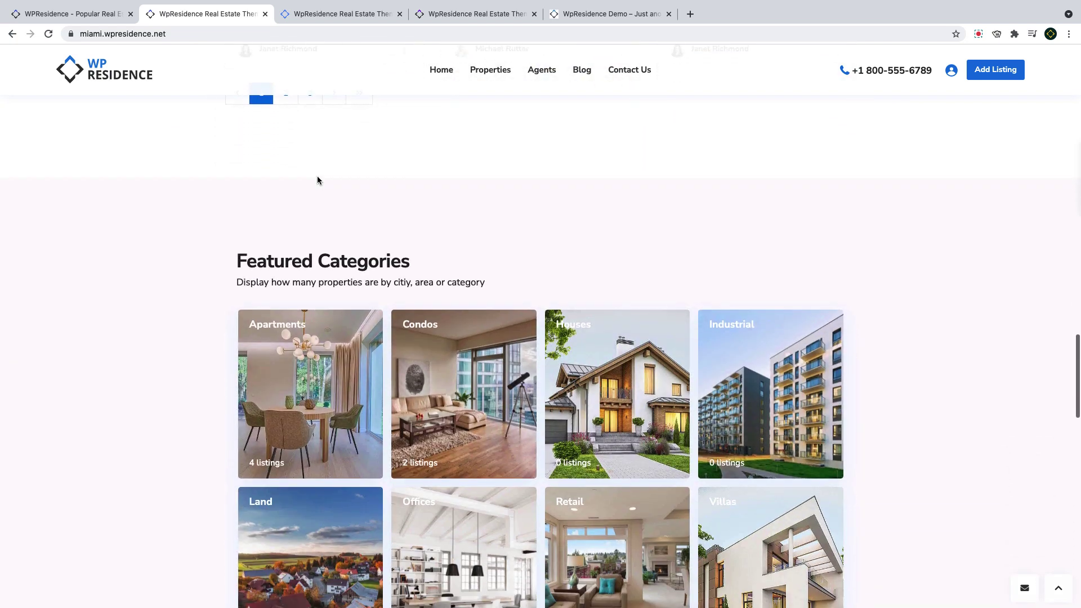
scroll(317, 180, down, 9)
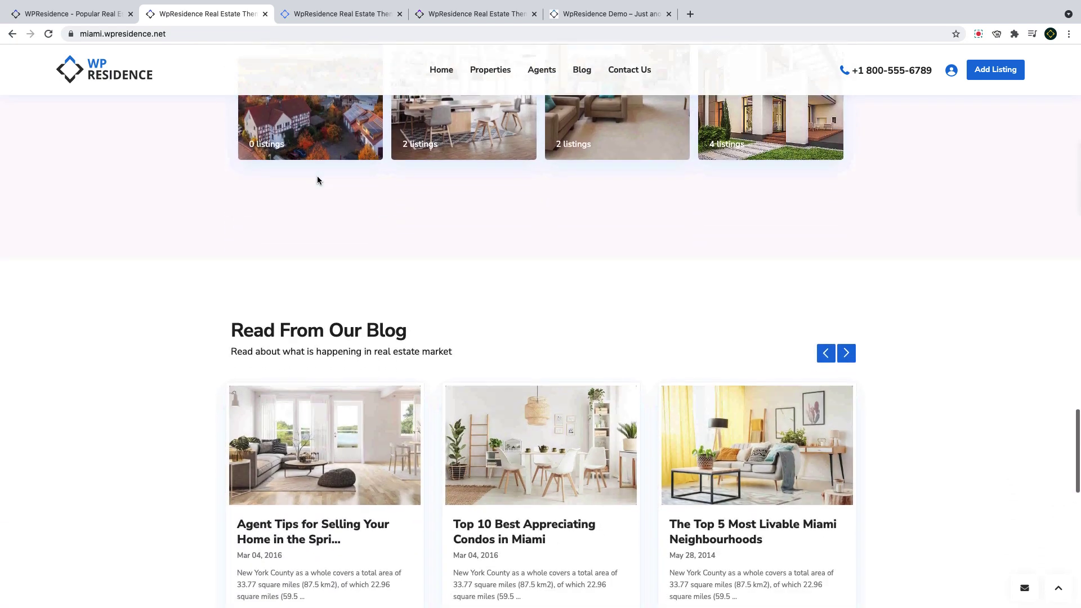
scroll(317, 180, down, 7)
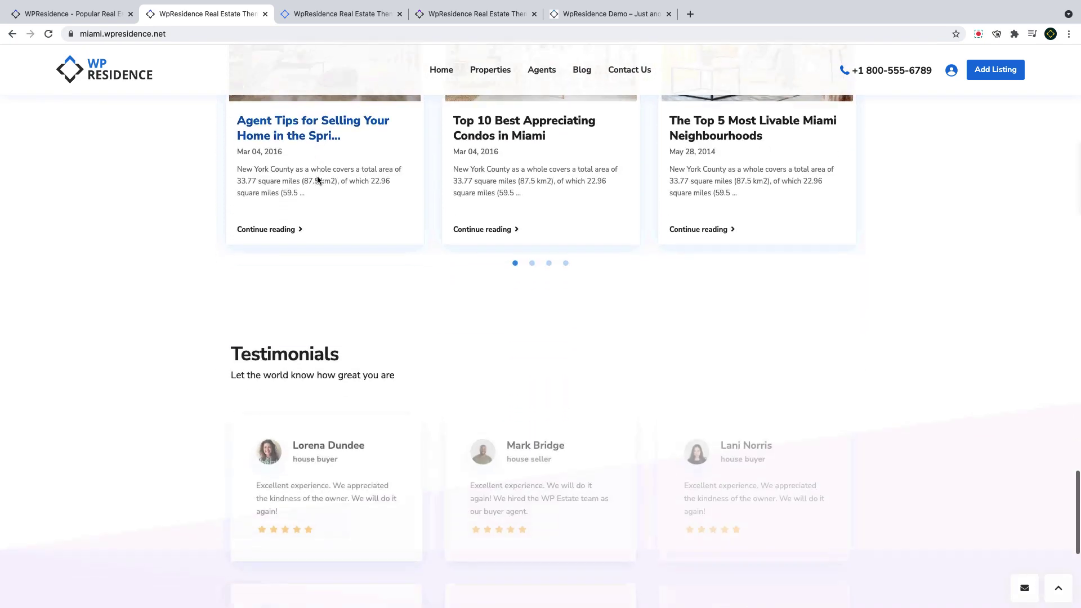
scroll(317, 180, down, 6)
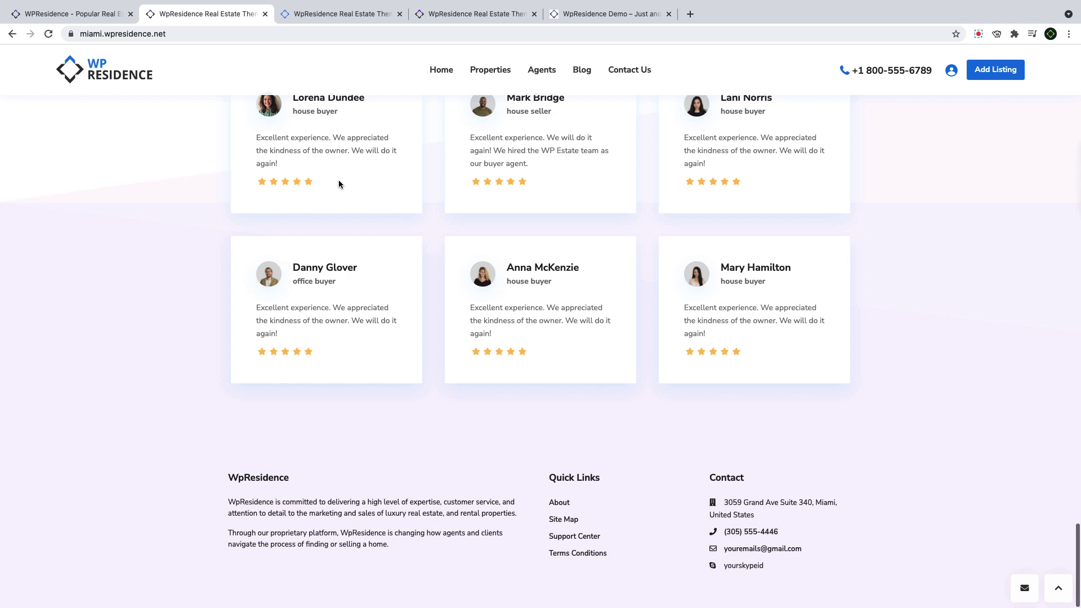
key(ctrl+shift+Tab)
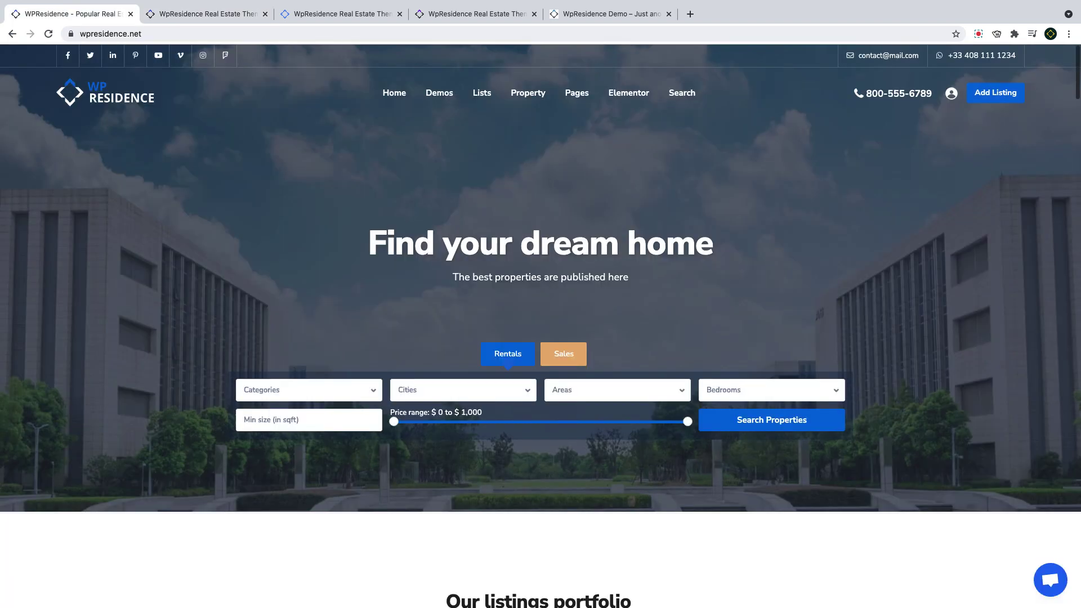